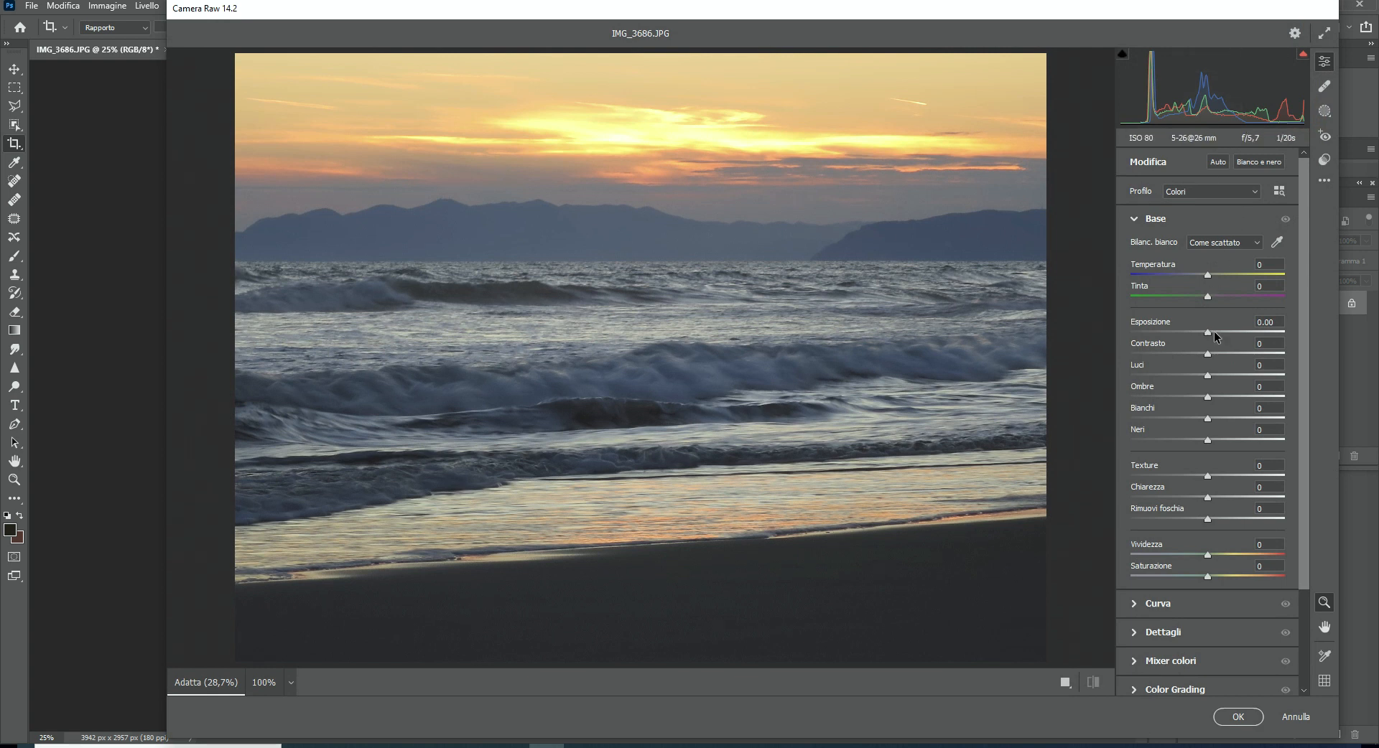
Set Esposizione to +0.20, Luci to -52, Ombre to +57, Bianchi to +1, Neri to -5 and Texture to +17
drag(1209, 333, 1212, 336)
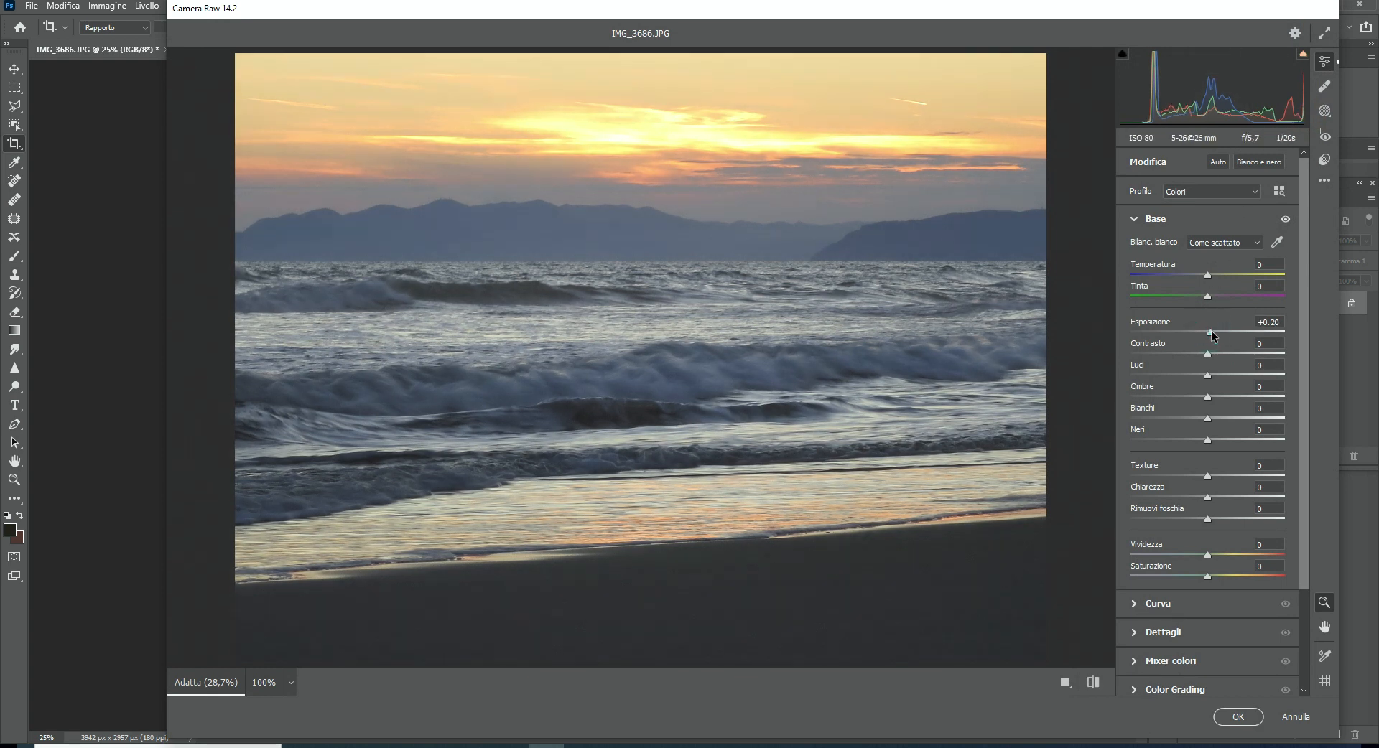
drag(1202, 379, 1250, 396)
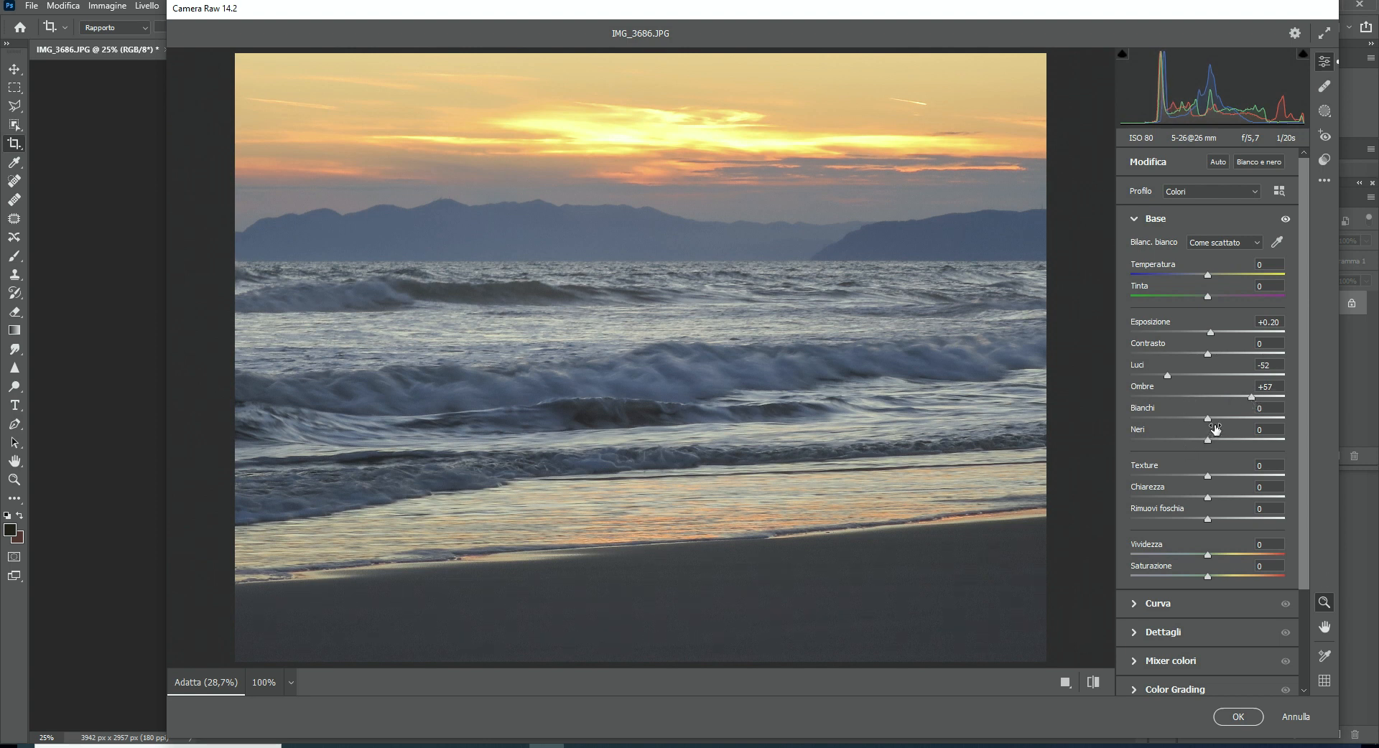
key(alt)
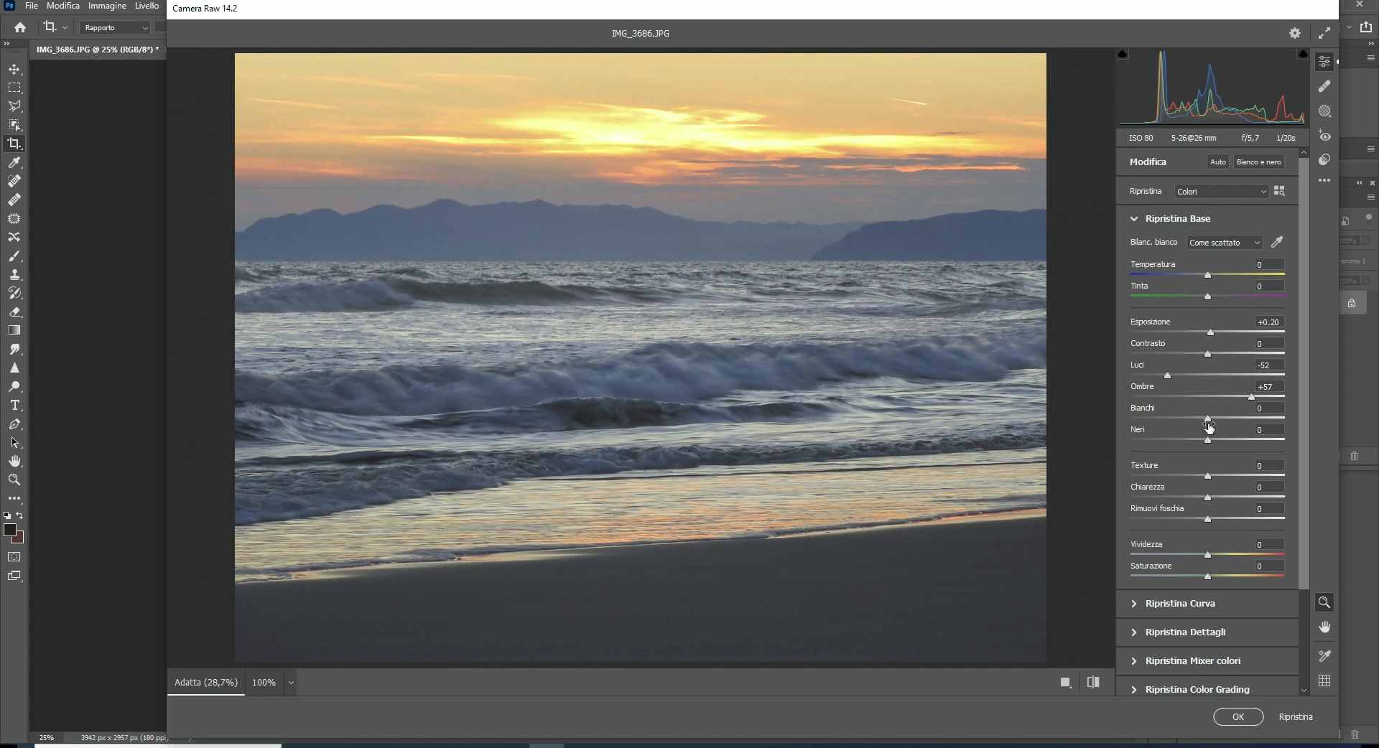
drag(1208, 420, 1212, 507)
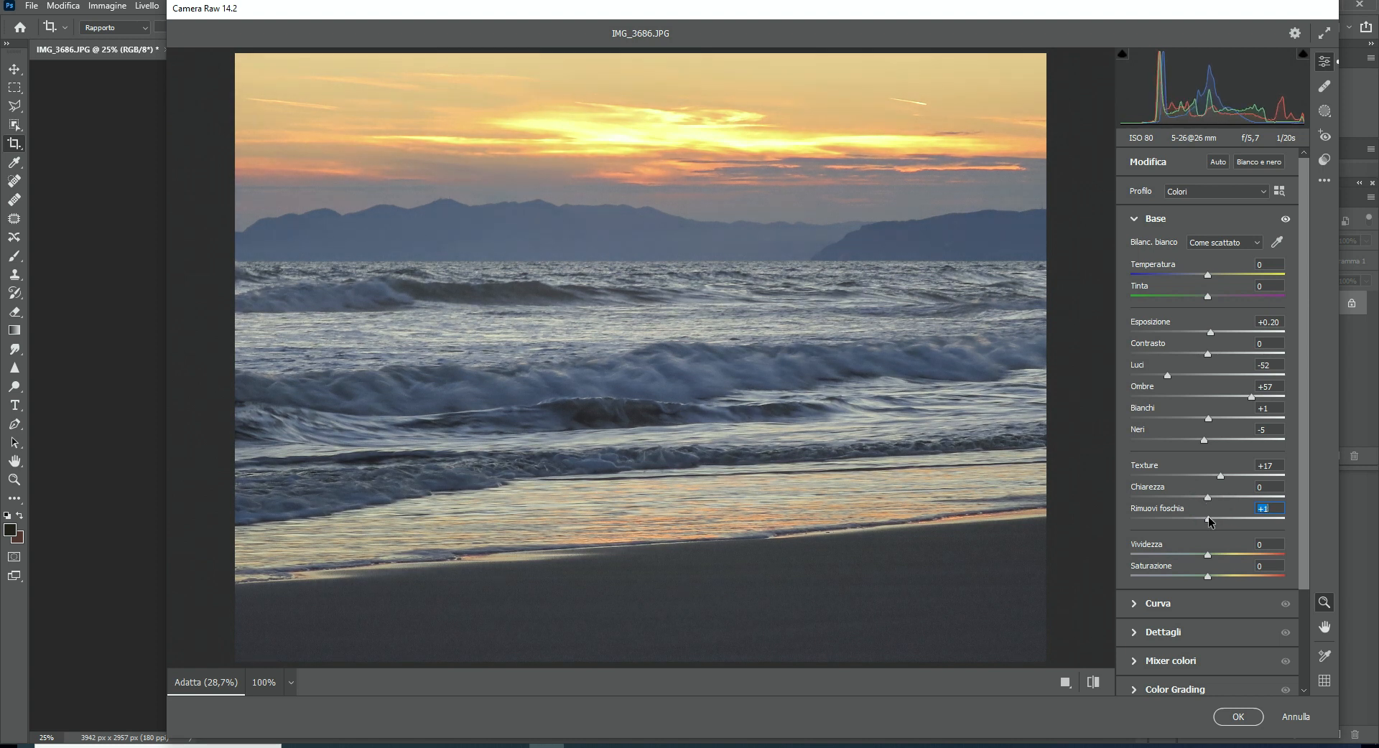
Set Rimuovi foschia to +2, Chiarezza to +12 and Vividezza to +22
click(1209, 518)
drag(1209, 499, 1218, 501)
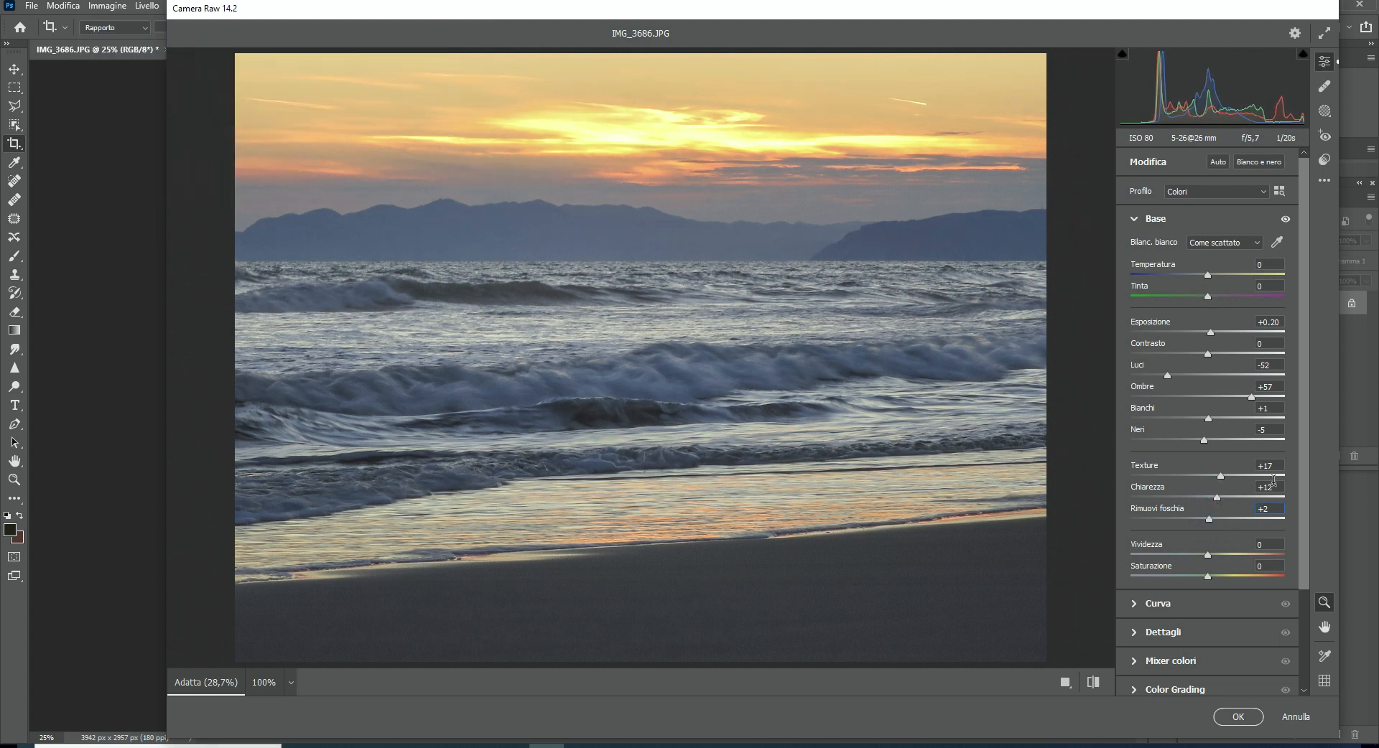
drag(1206, 554, 1226, 560)
Compare the photo before and after the basic adjustments
click(1092, 682)
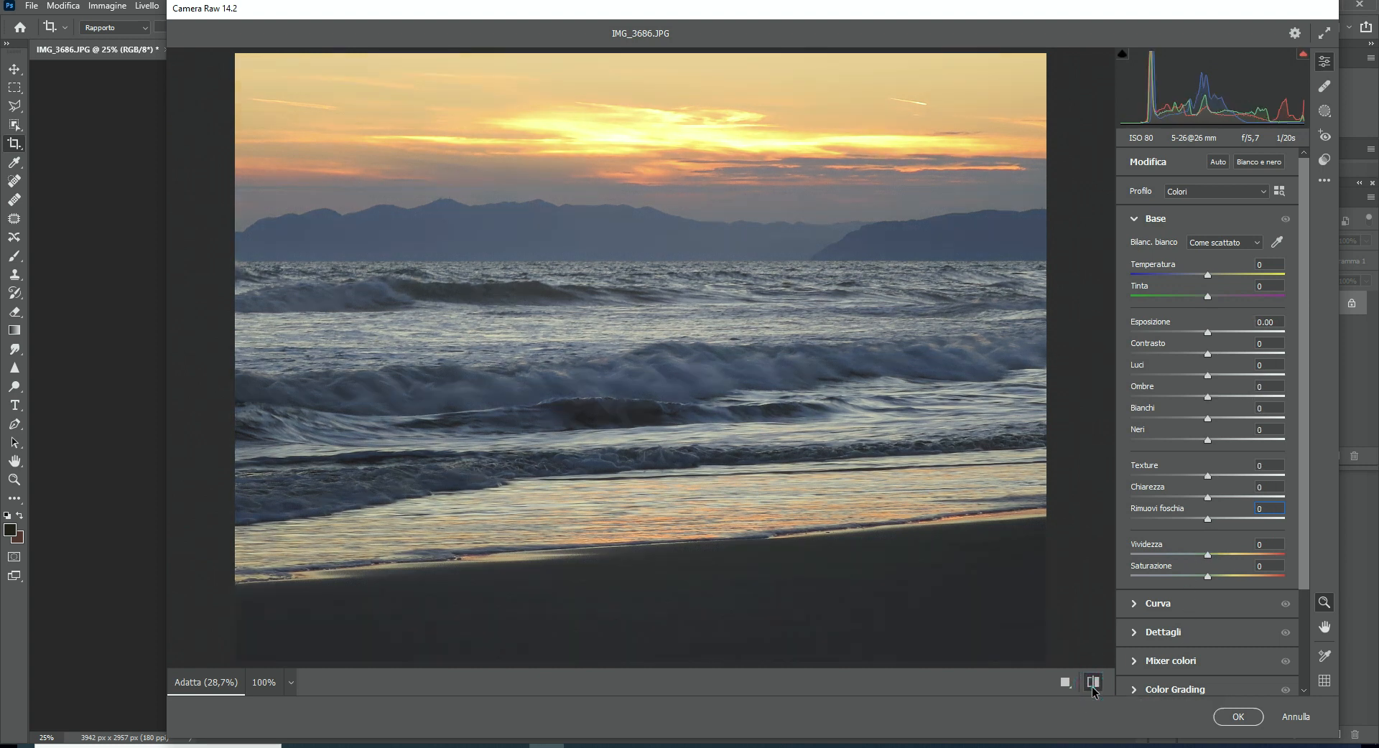
click(1092, 683)
click(1092, 683)
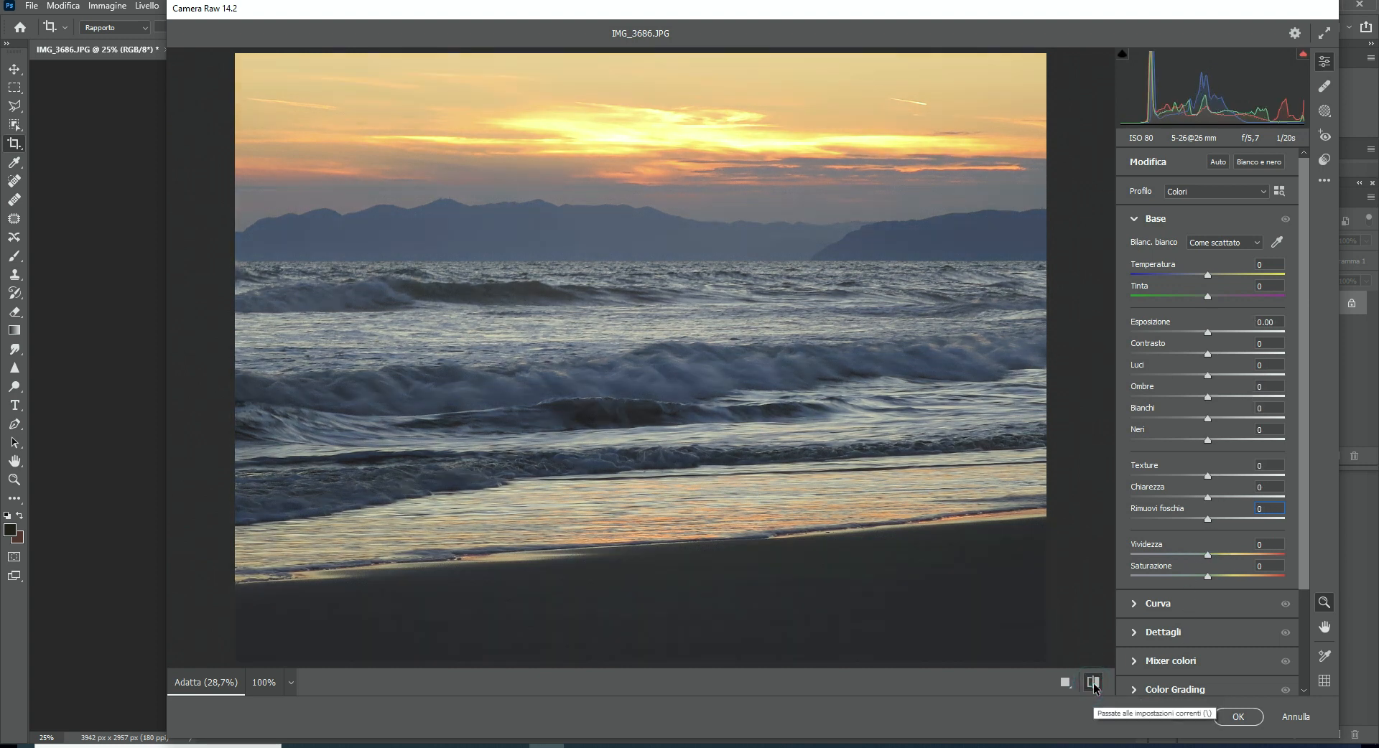
click(1092, 683)
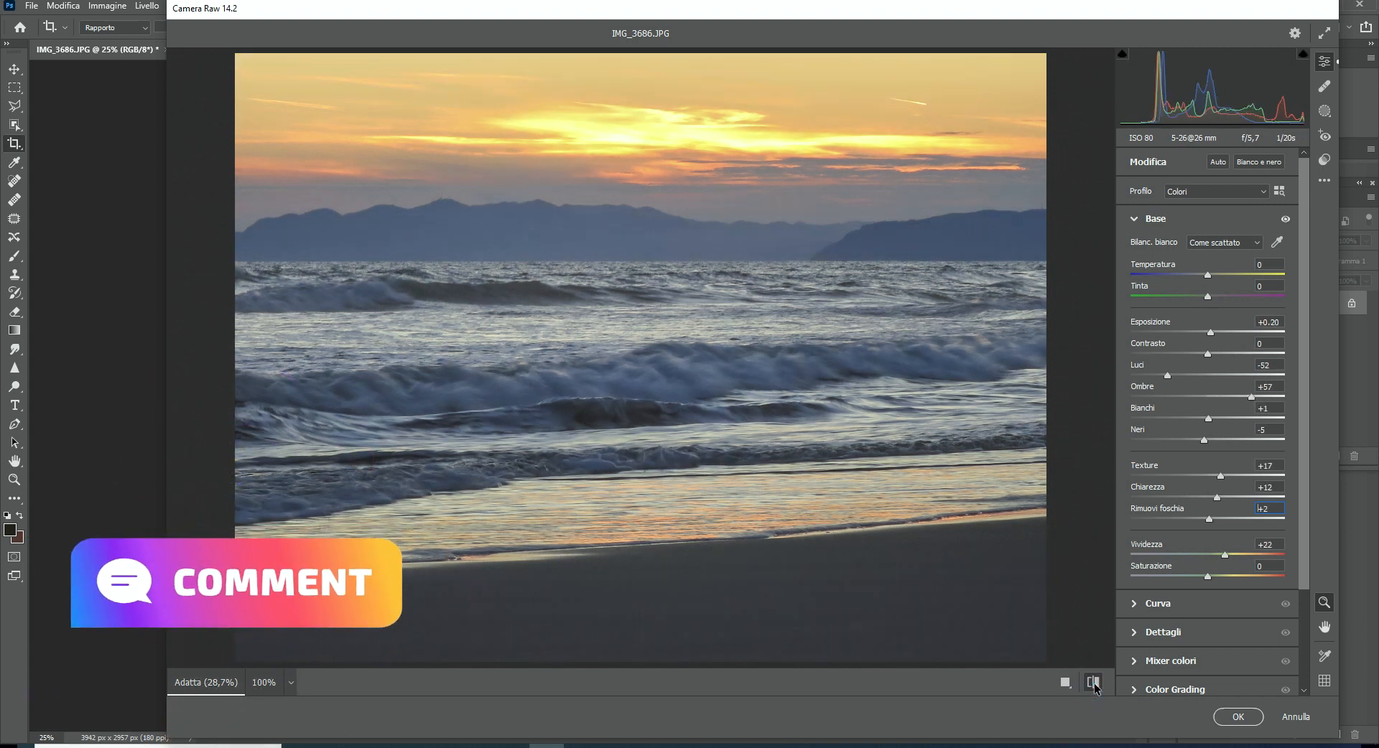
click(1092, 684)
click(1093, 683)
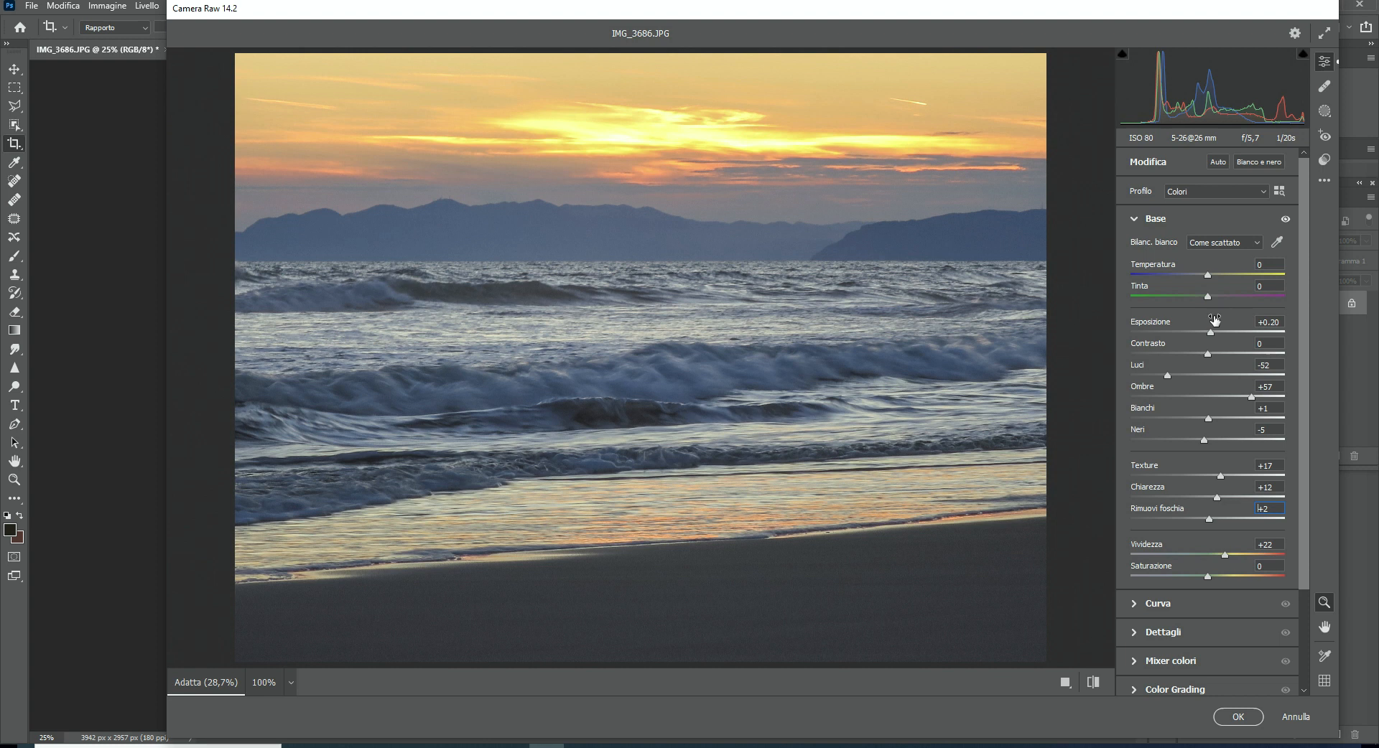
Return Esposizione to 0.00 and apply the Camera Raw adjustments
drag(1211, 332, 1207, 333)
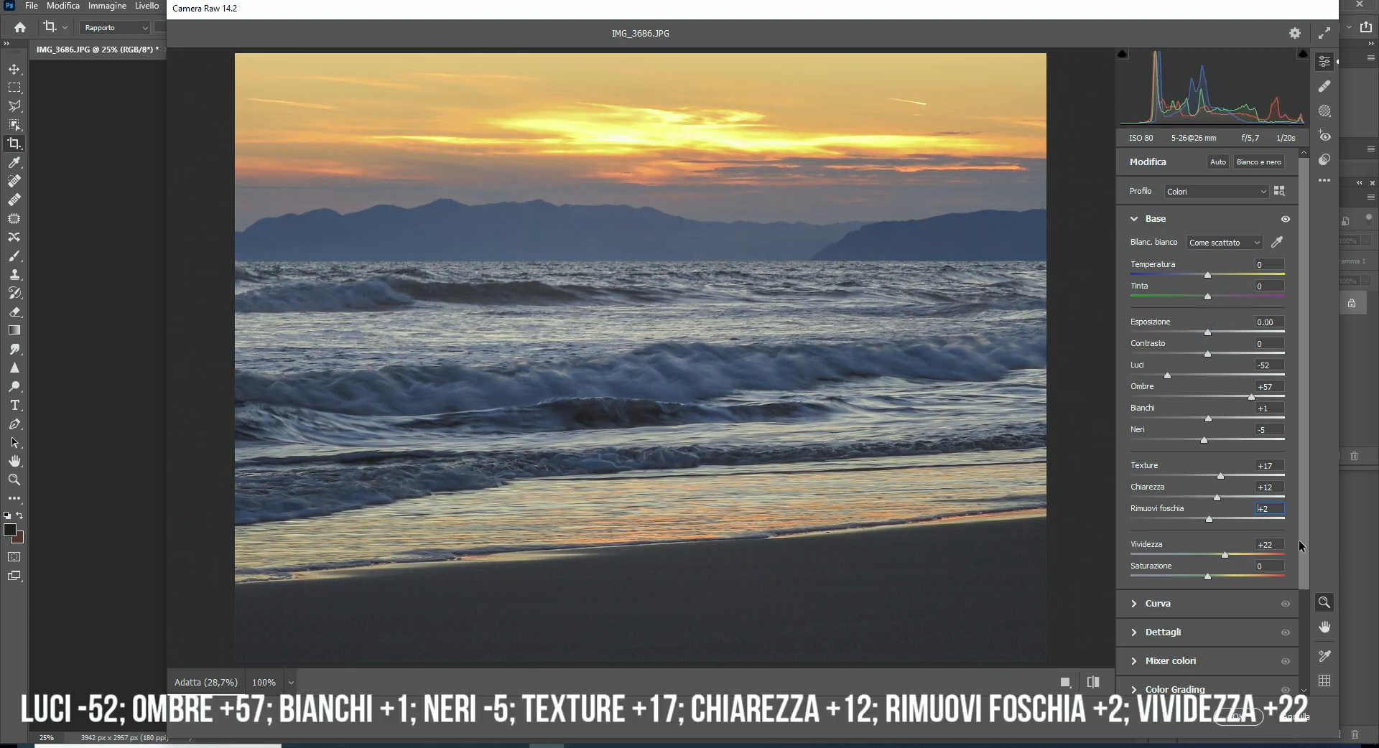
click(1243, 718)
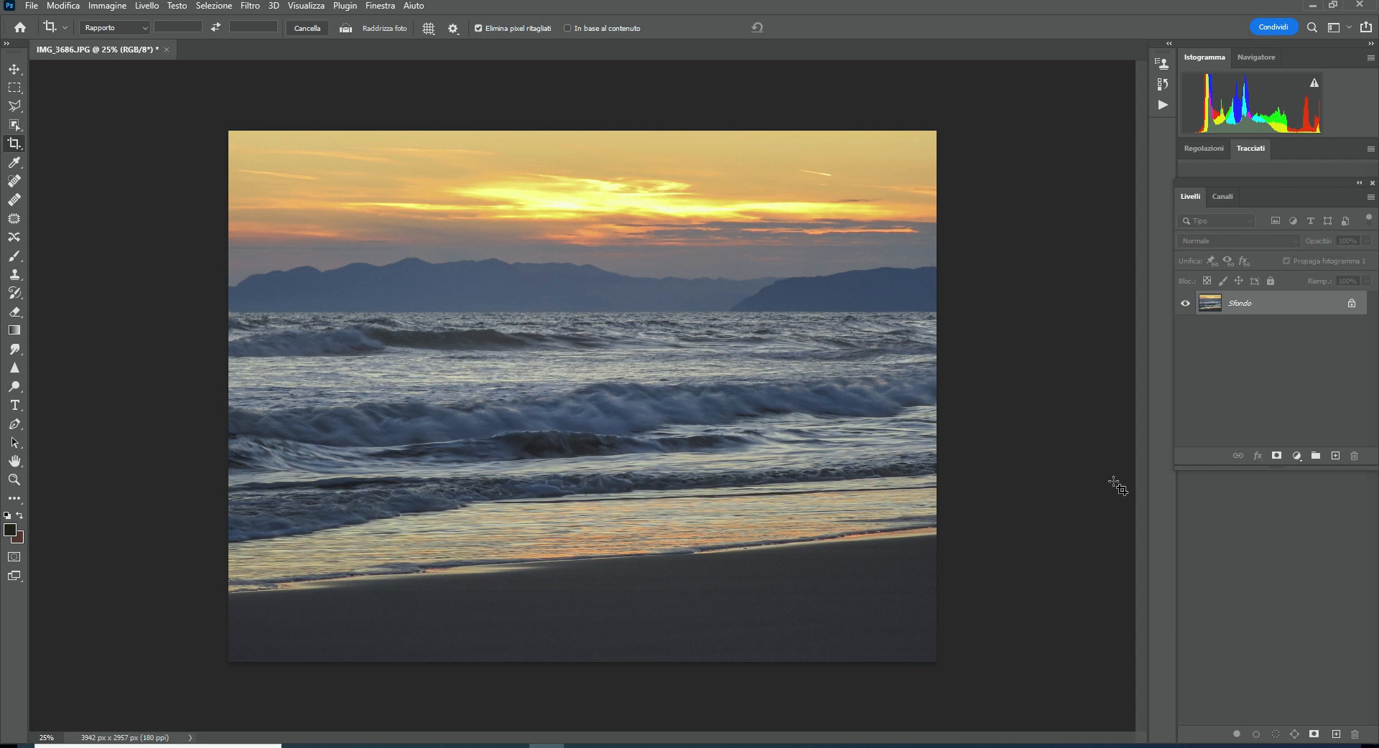
Duplicate the Sfondo layer, keeping the default name
right_click(1285, 308)
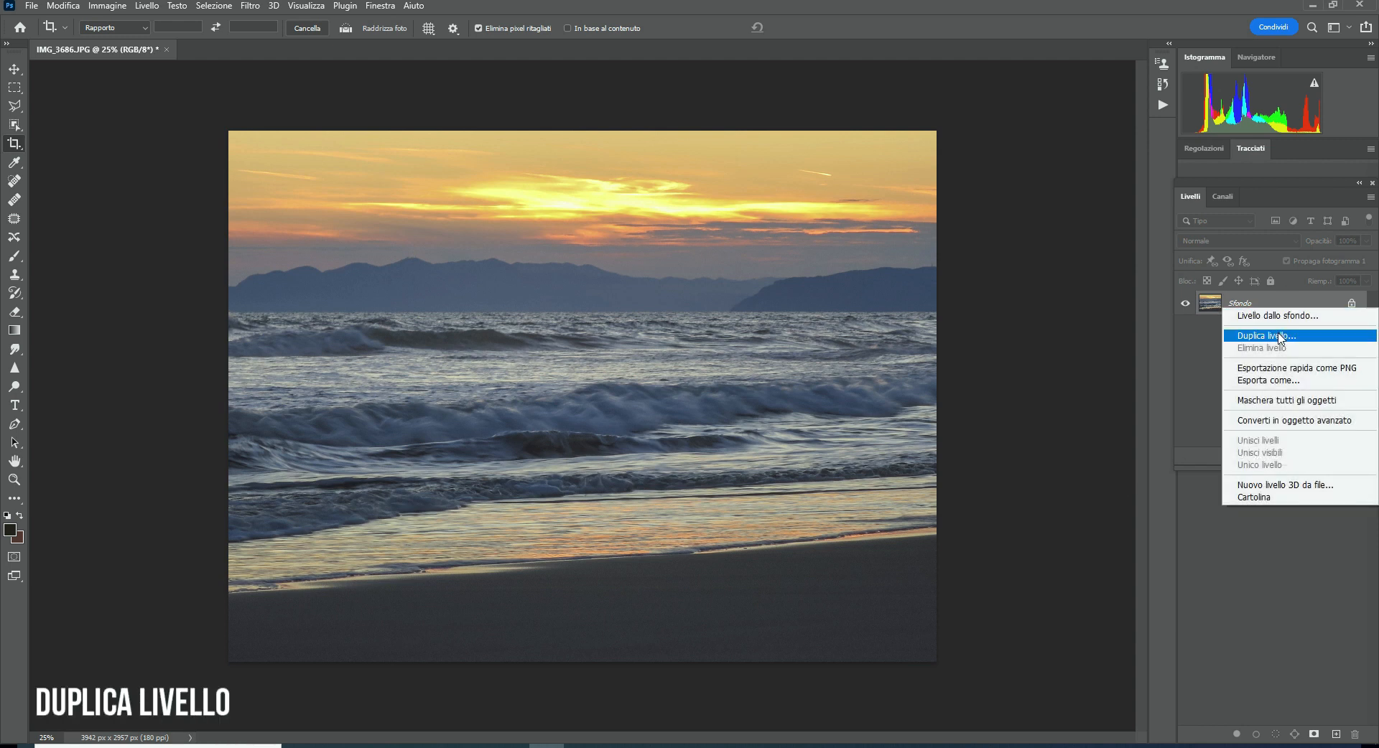
click(1281, 336)
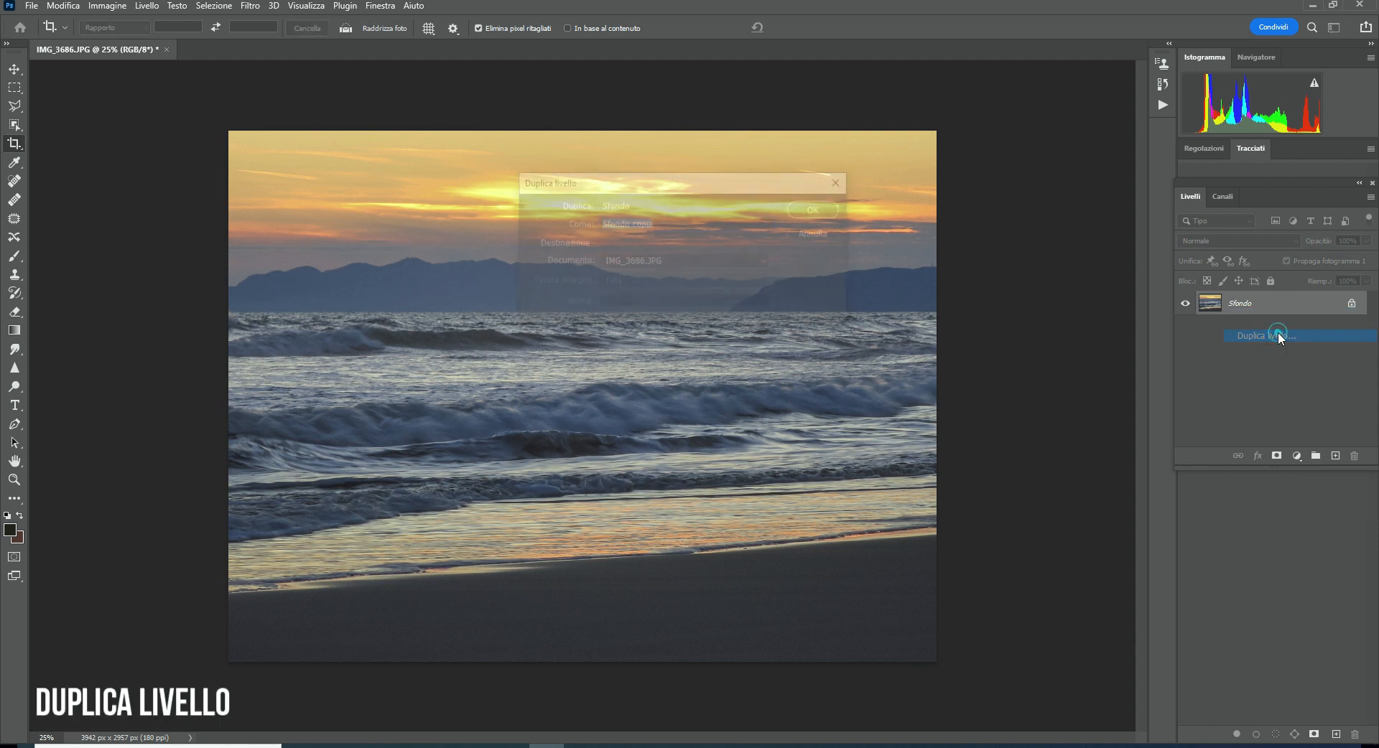
click(816, 208)
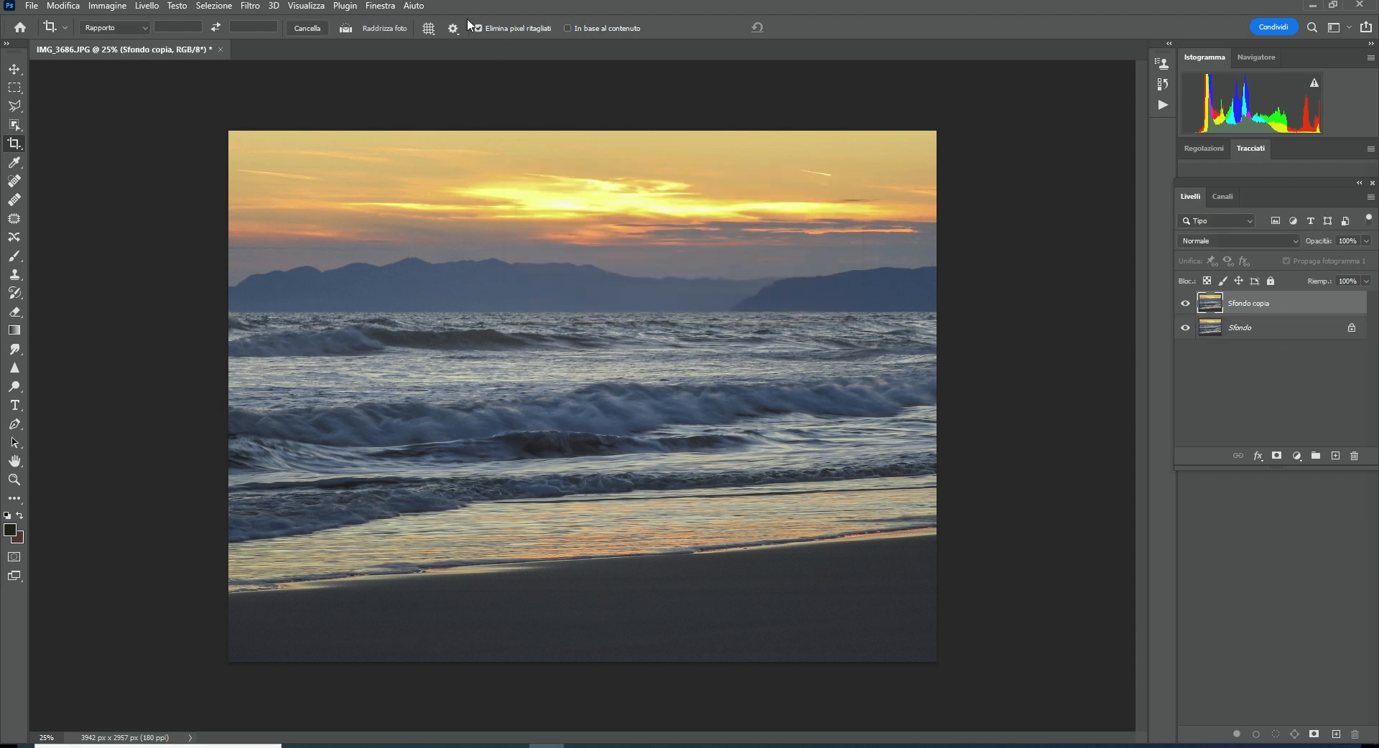
Select the sky automatically and turn the selection into a layer mask on the Sfondo copia layer
click(223, 6)
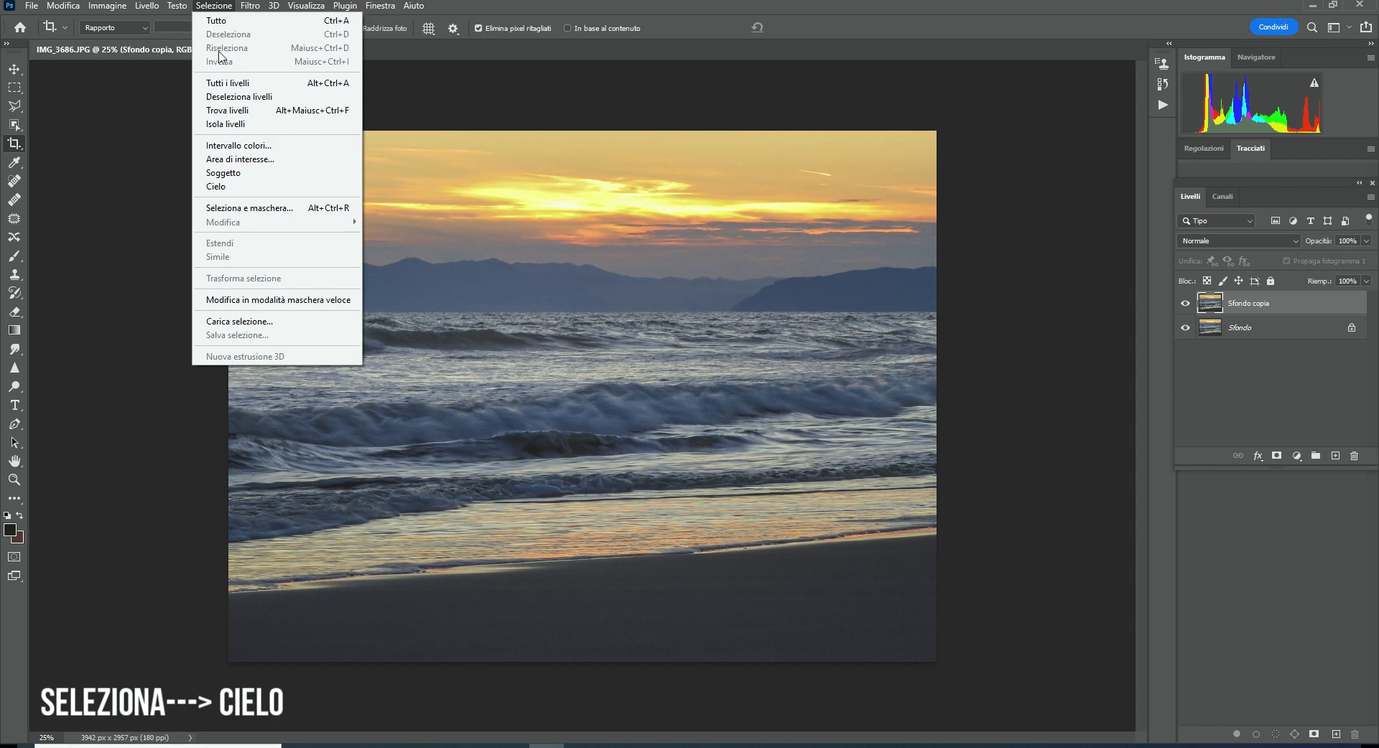
click(230, 195)
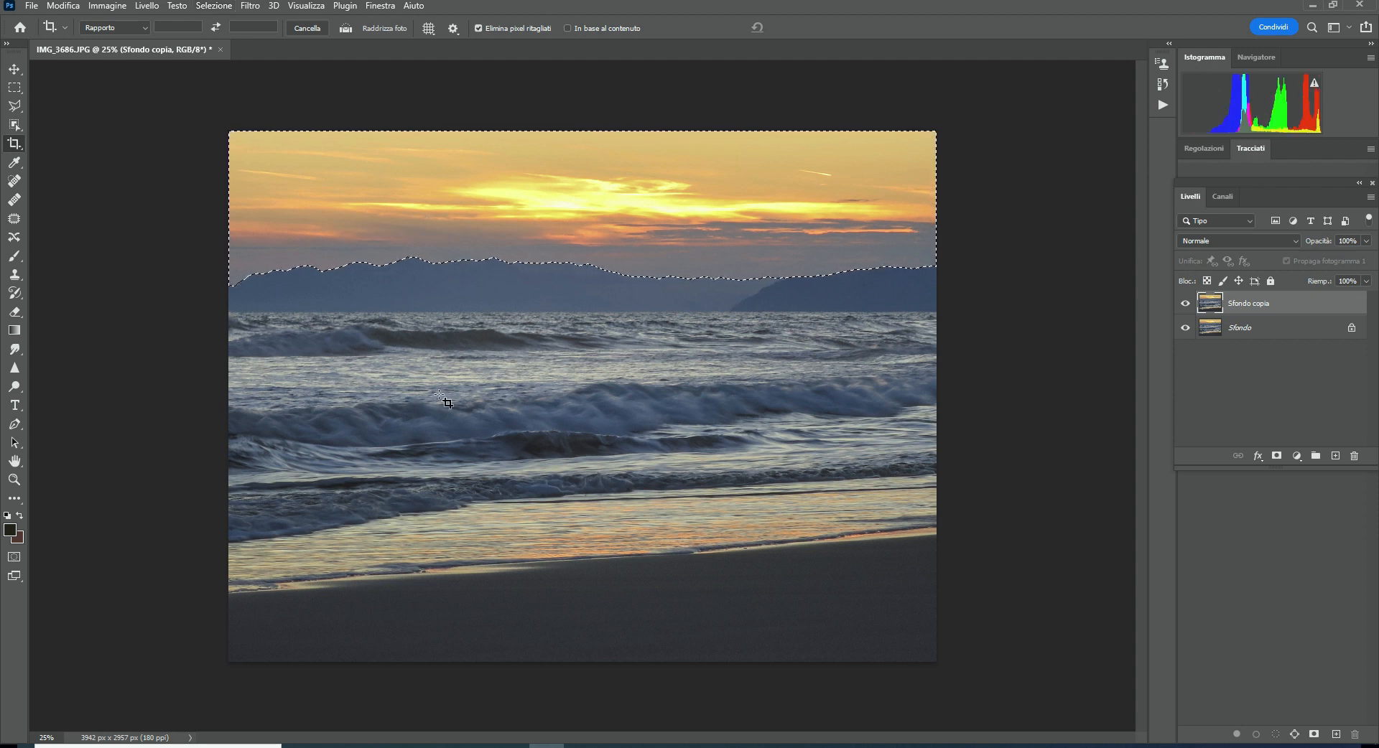
click(1277, 456)
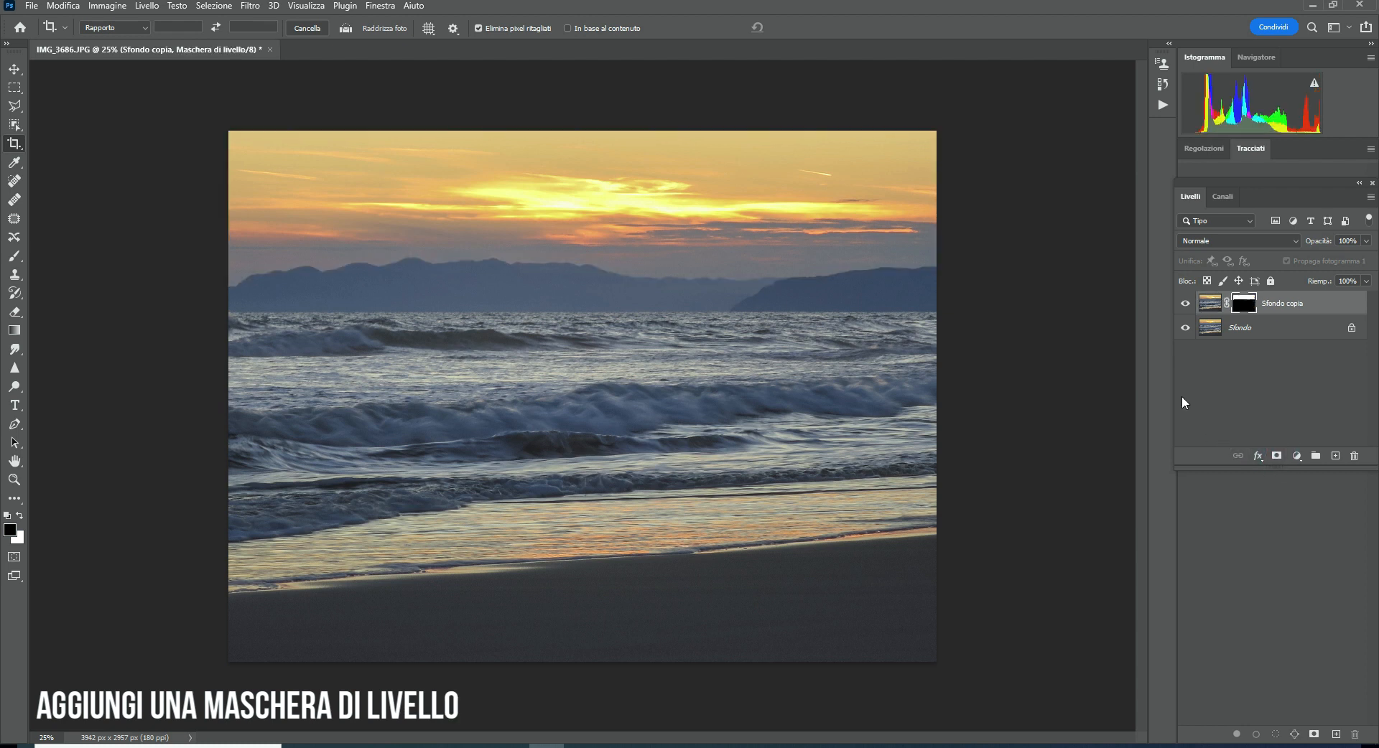
Set up a motion blur (Effetto movimento) on the Sfondo copia image with angle 0° and distance 1206 pixels
click(1209, 303)
click(249, 6)
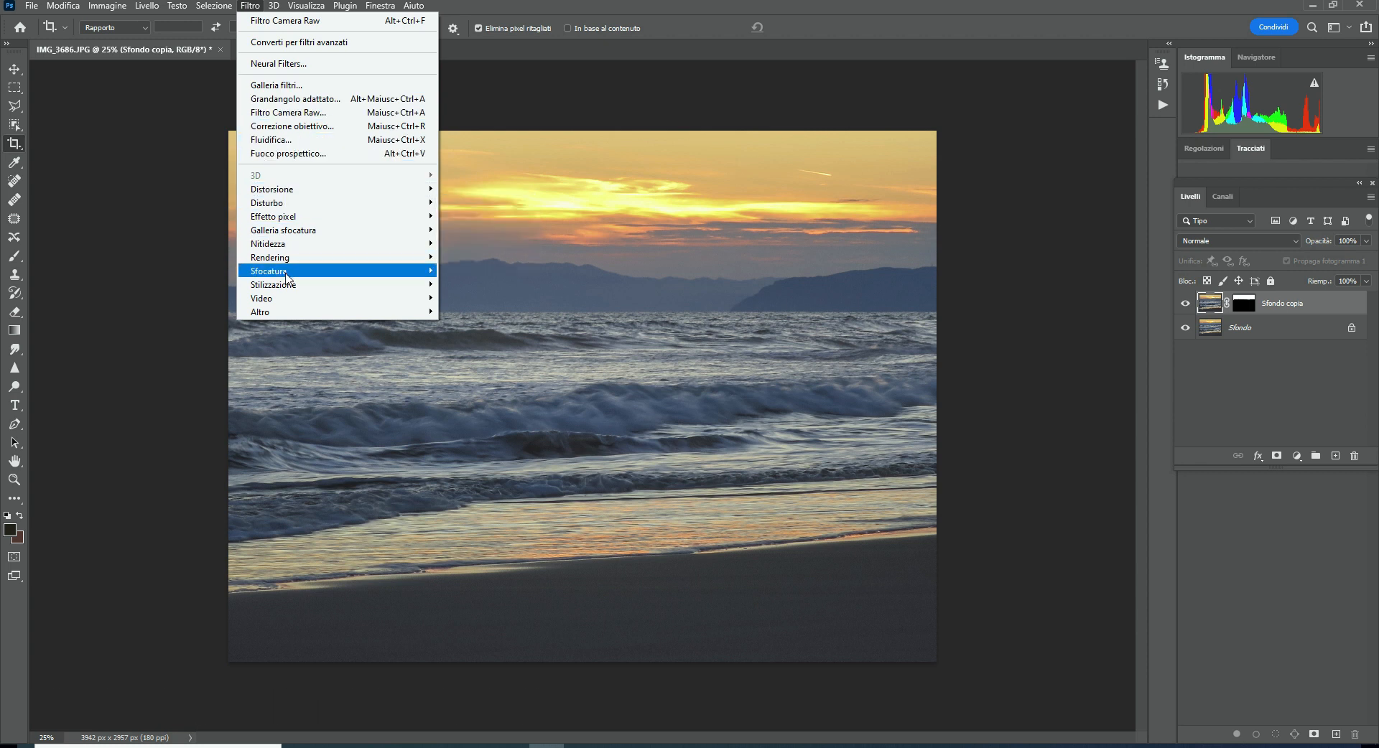
mouse_move(287, 278)
click(464, 284)
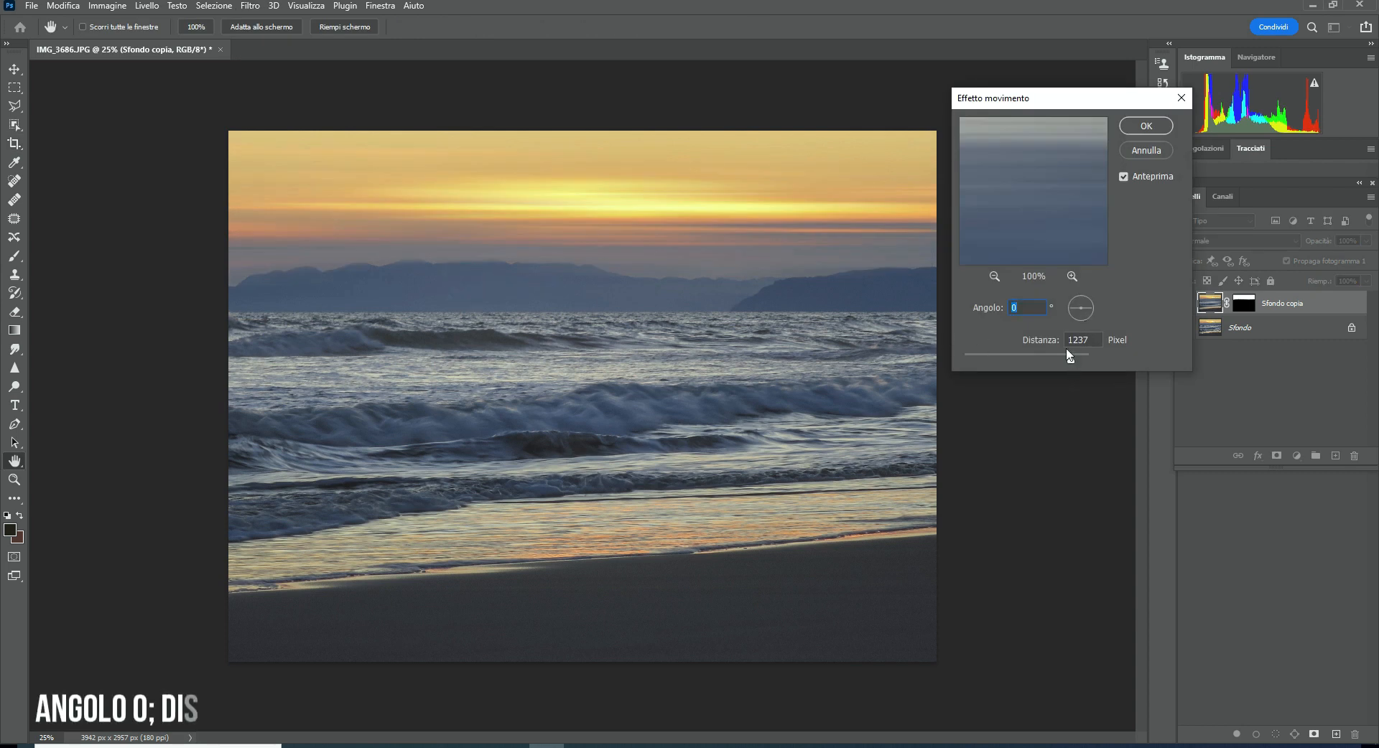
click(1078, 310)
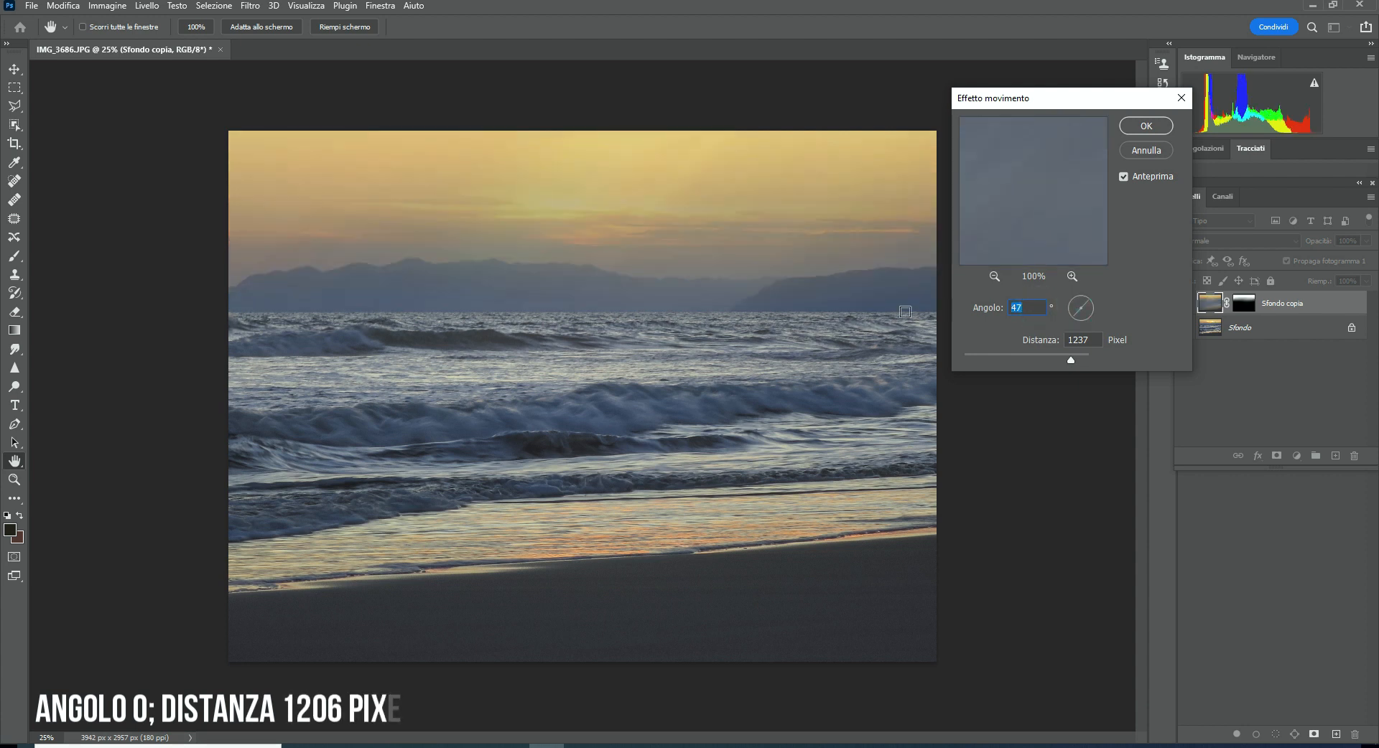
text(0)
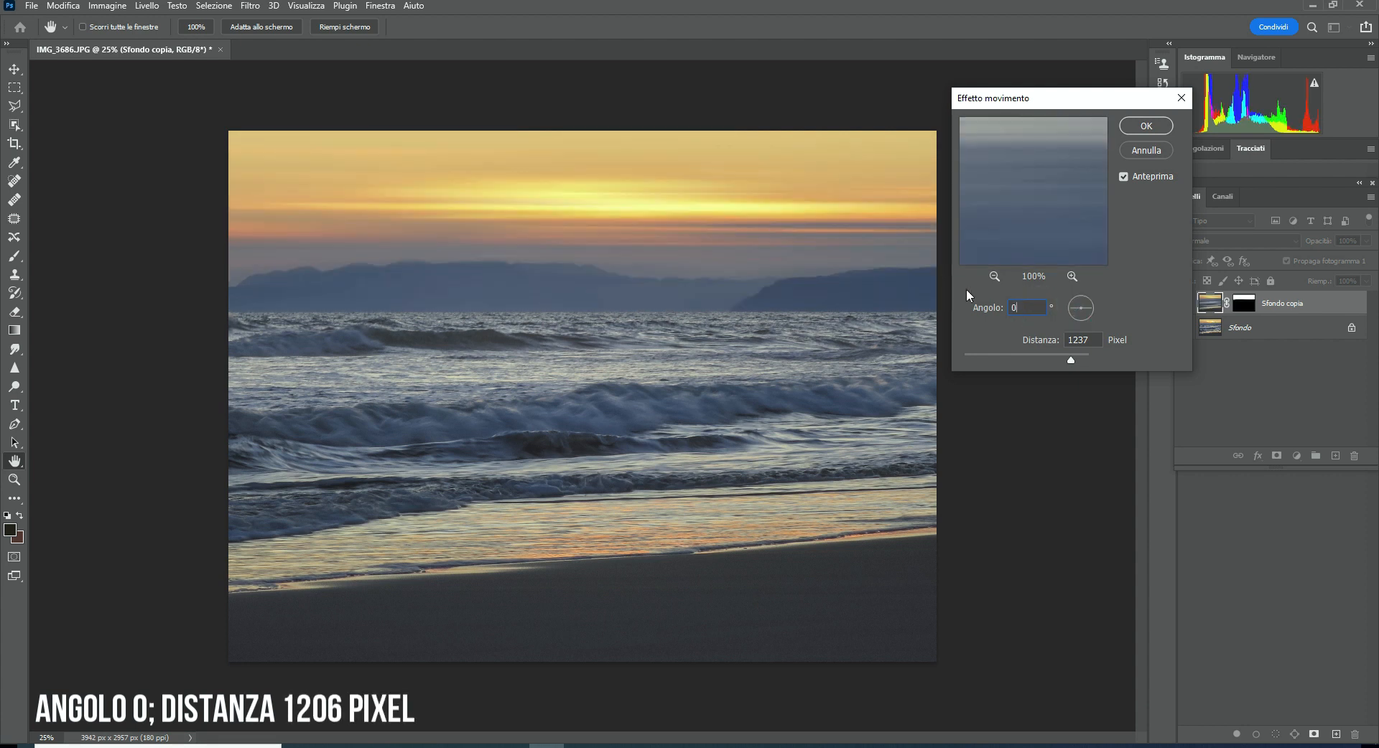
mouse_move(1072, 362)
mouse_down()
mouse_move(1050, 363)
mouse_move(1089, 363)
mouse_move(1070, 359)
mouse_up()
Compare the image with and without the motion blur preview, and apply the blur
click(1124, 176)
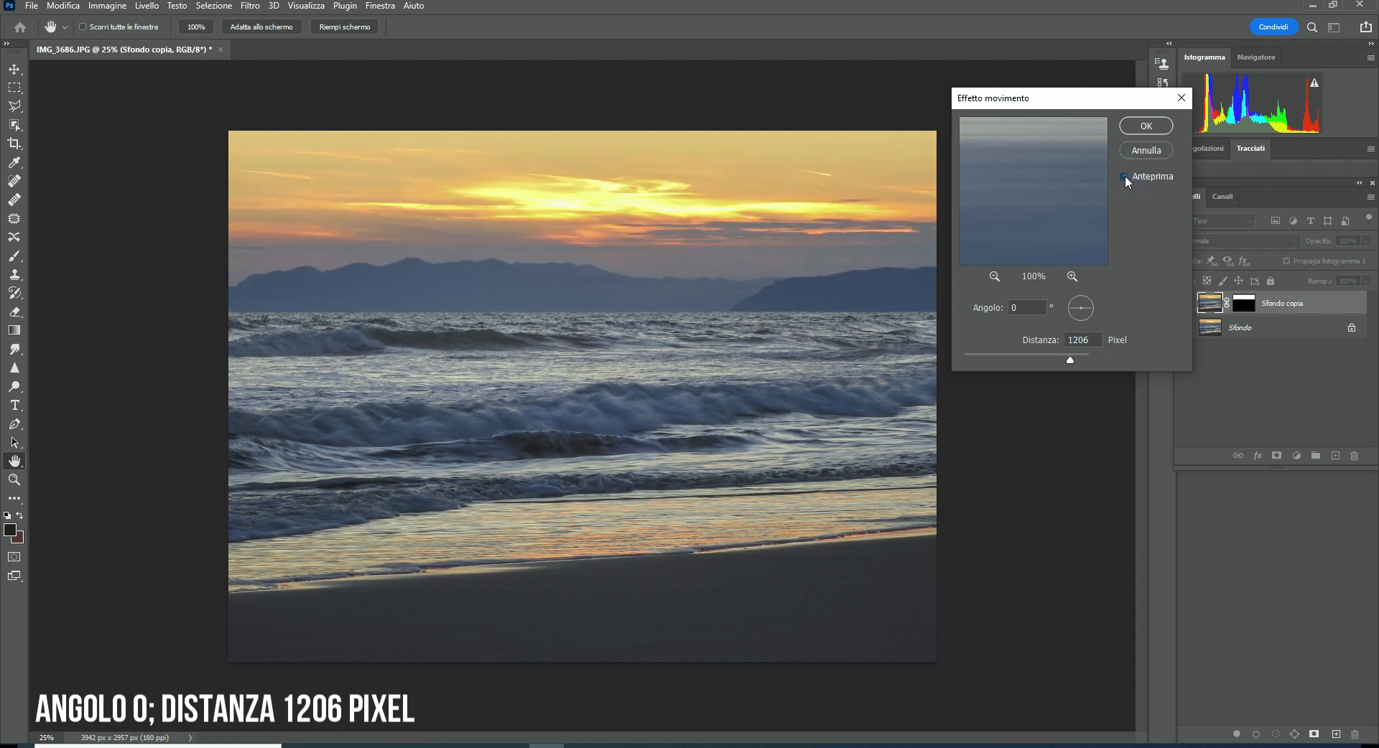
click(1123, 176)
click(1124, 176)
click(1124, 177)
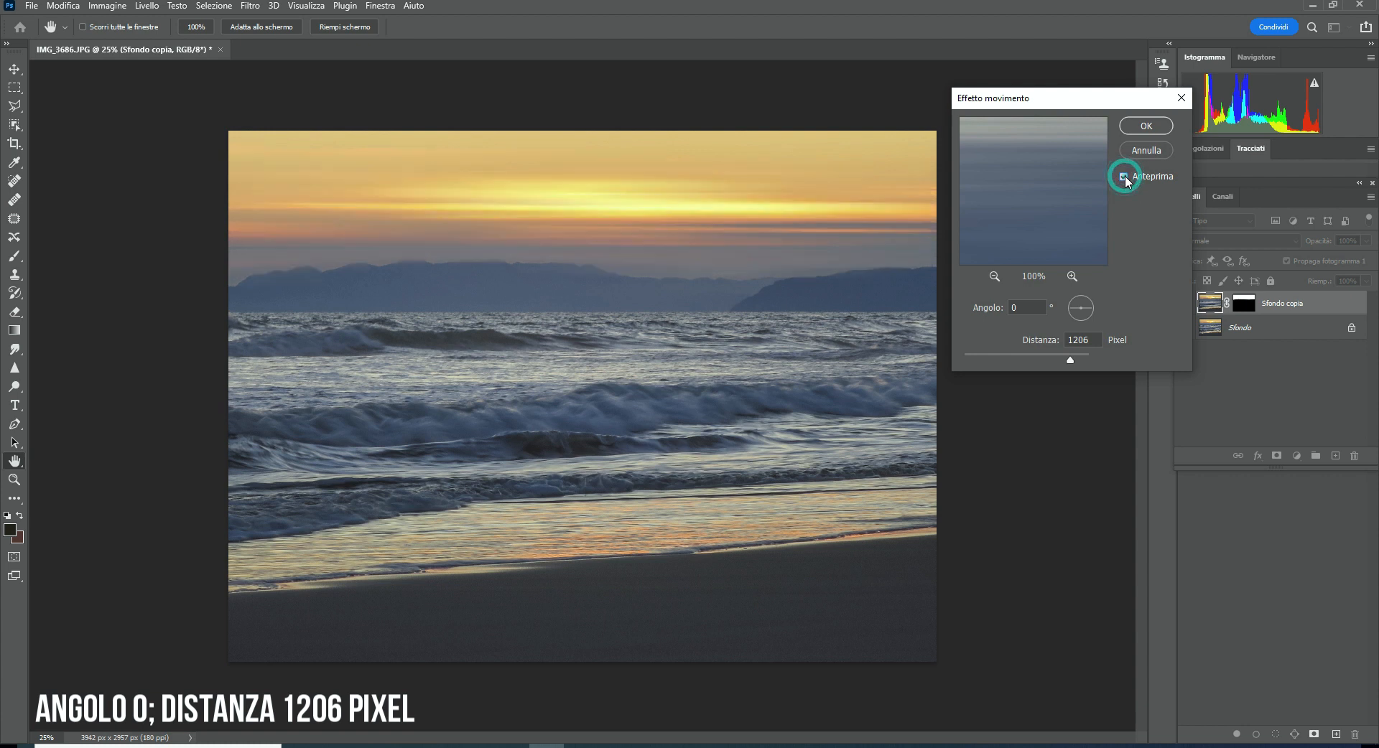
click(1144, 128)
Paint over the mountains on the Sfondo copia layer mask with the Brush, finishing in black to hide the blur there
key(c)
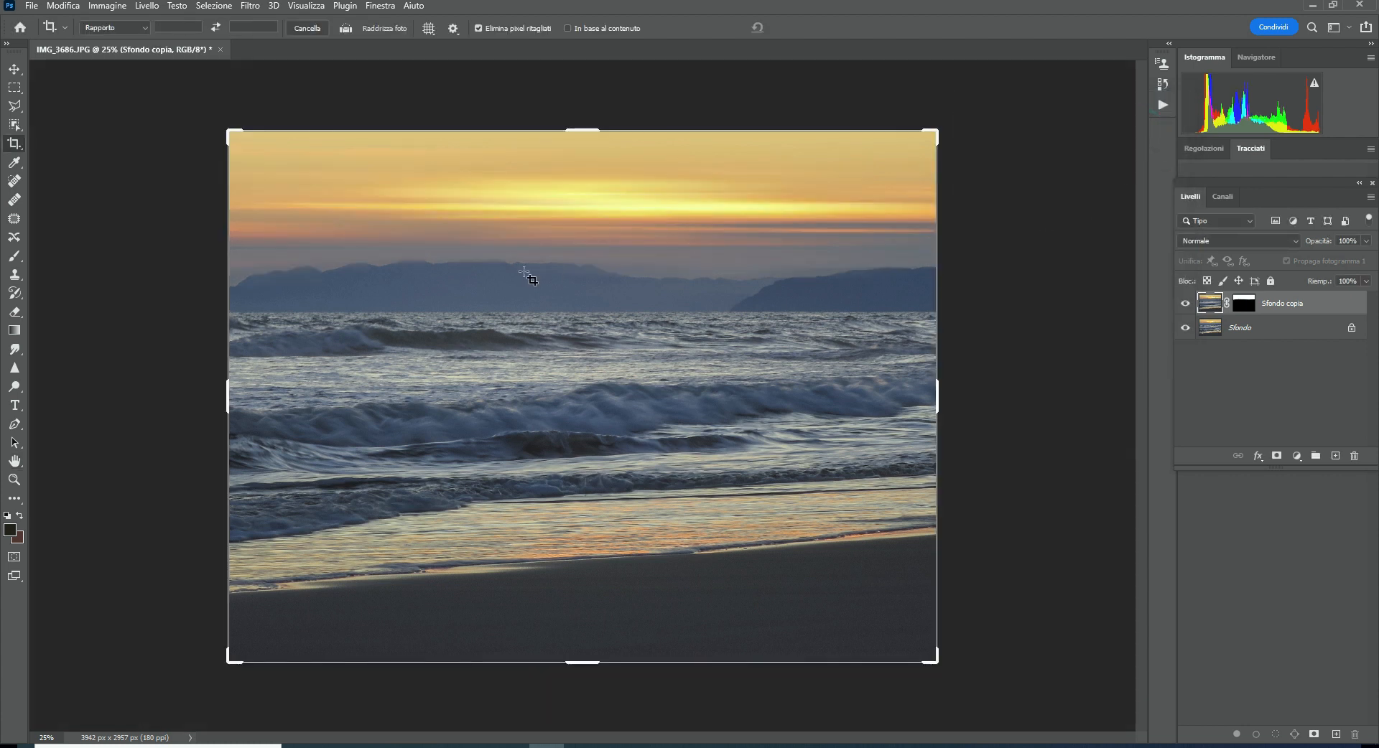
click(12, 517)
click(1253, 304)
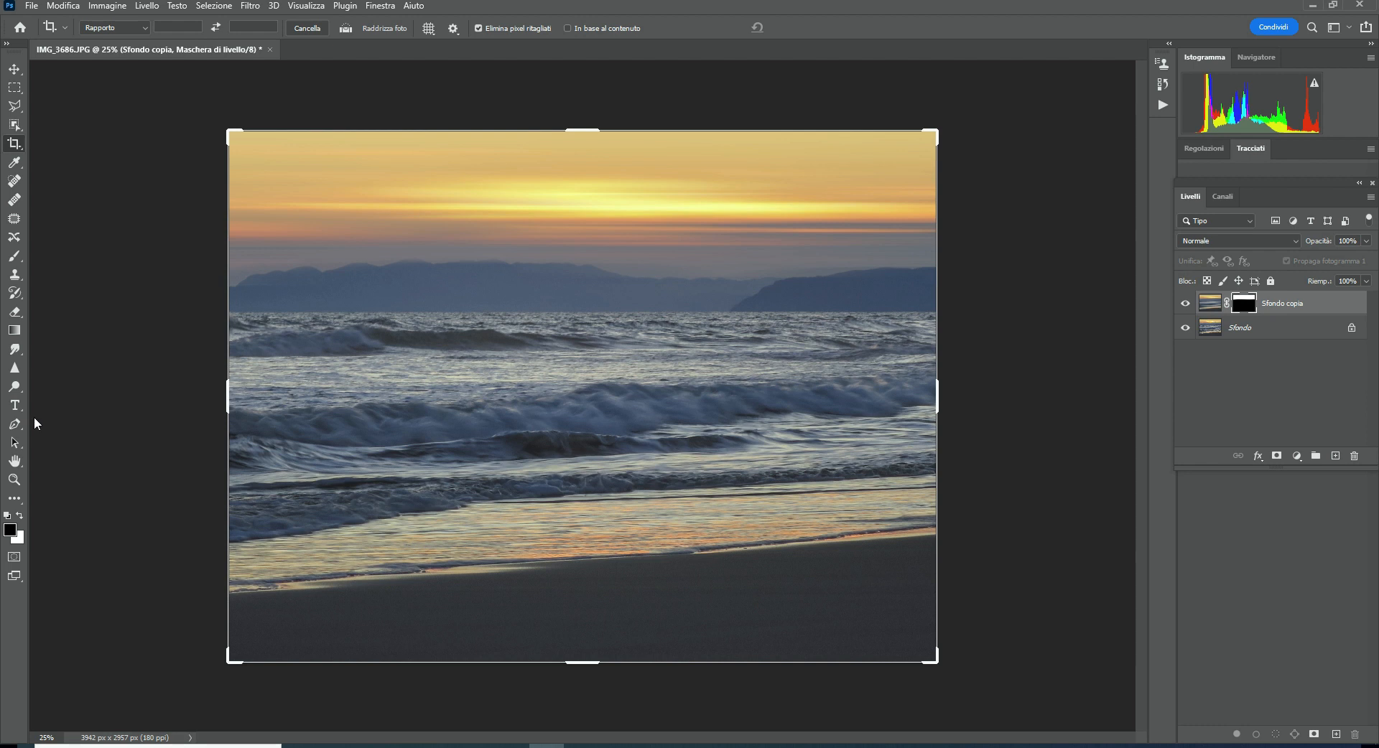
click(15, 257)
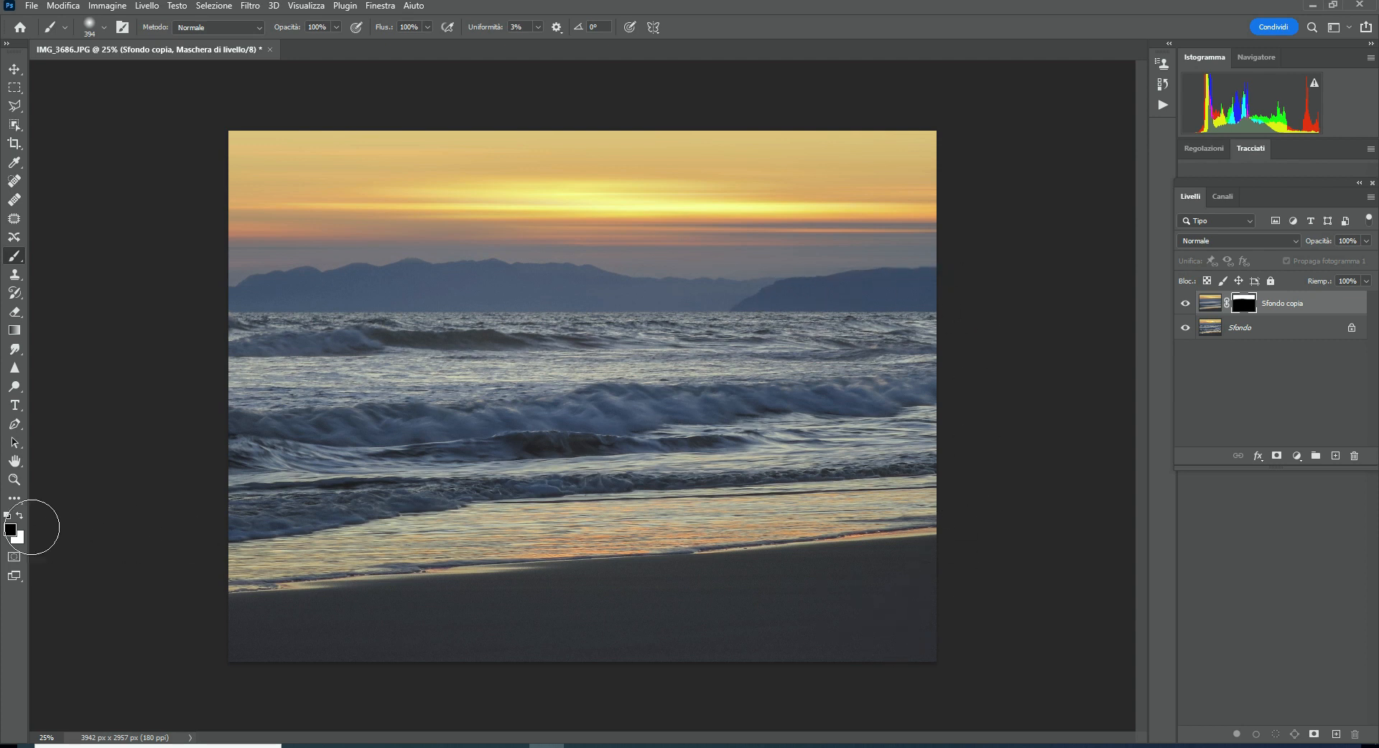
click(20, 515)
click(251, 296)
drag(290, 284, 569, 283)
click(20, 515)
mouse_move(244, 302)
mouse_down()
mouse_move(320, 278)
mouse_move(929, 302)
mouse_up()
Duplicate the original Sfondo layer again, placing the new copy beneath the blurred sky layer
right_click(1216, 328)
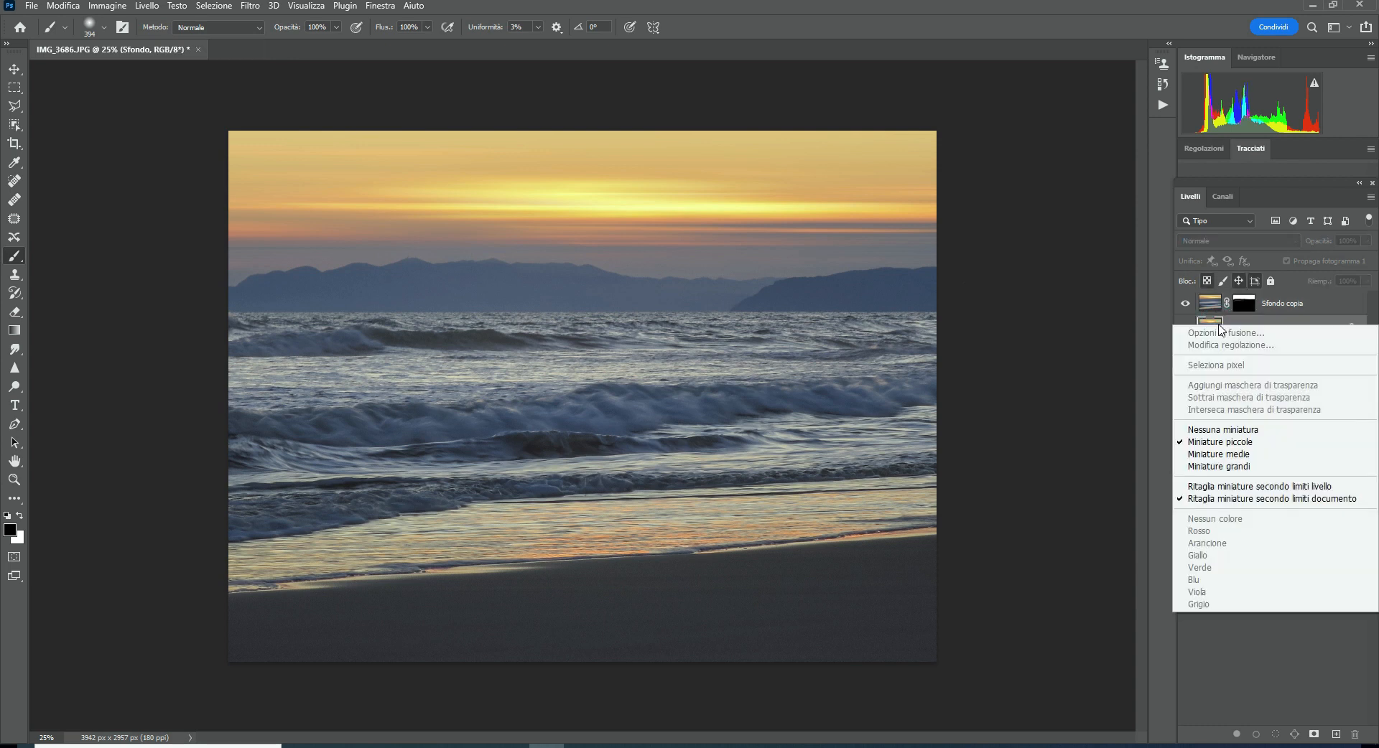
click(1301, 320)
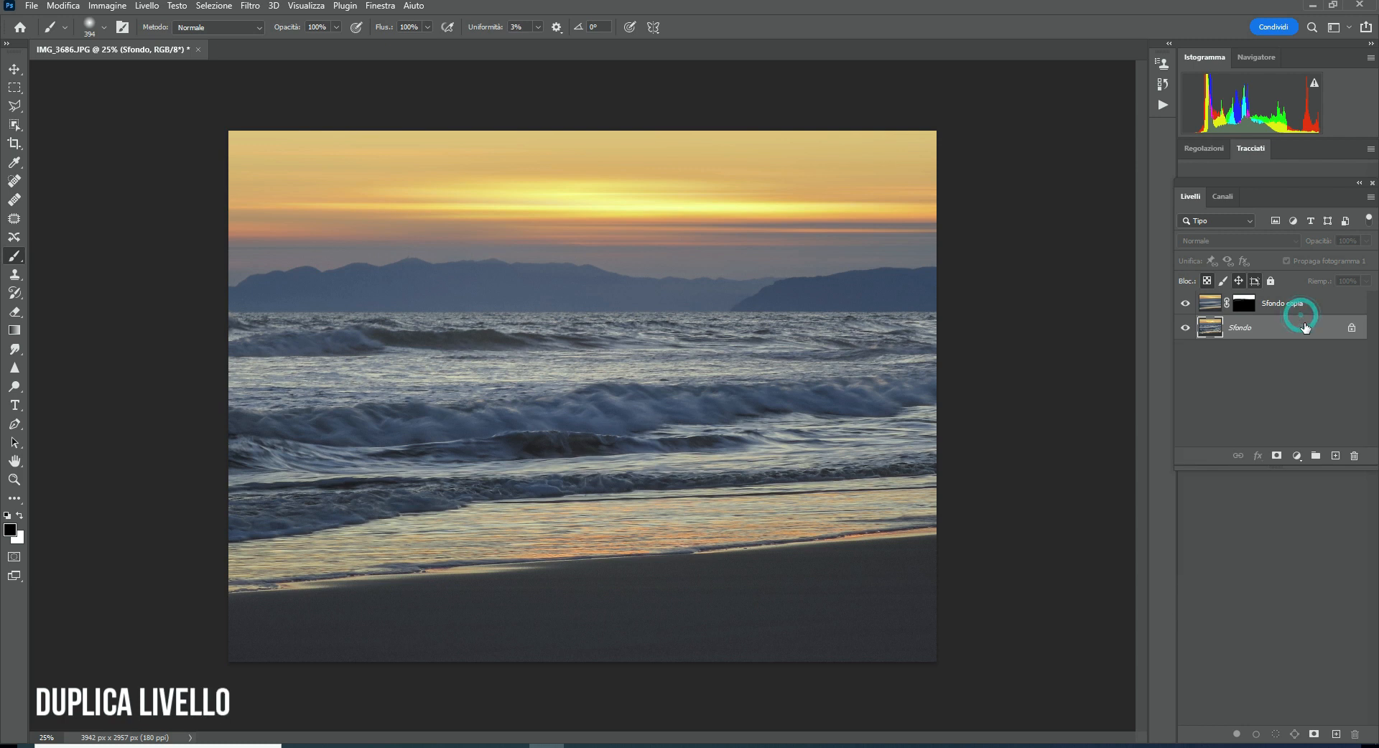
right_click(1305, 328)
click(1288, 353)
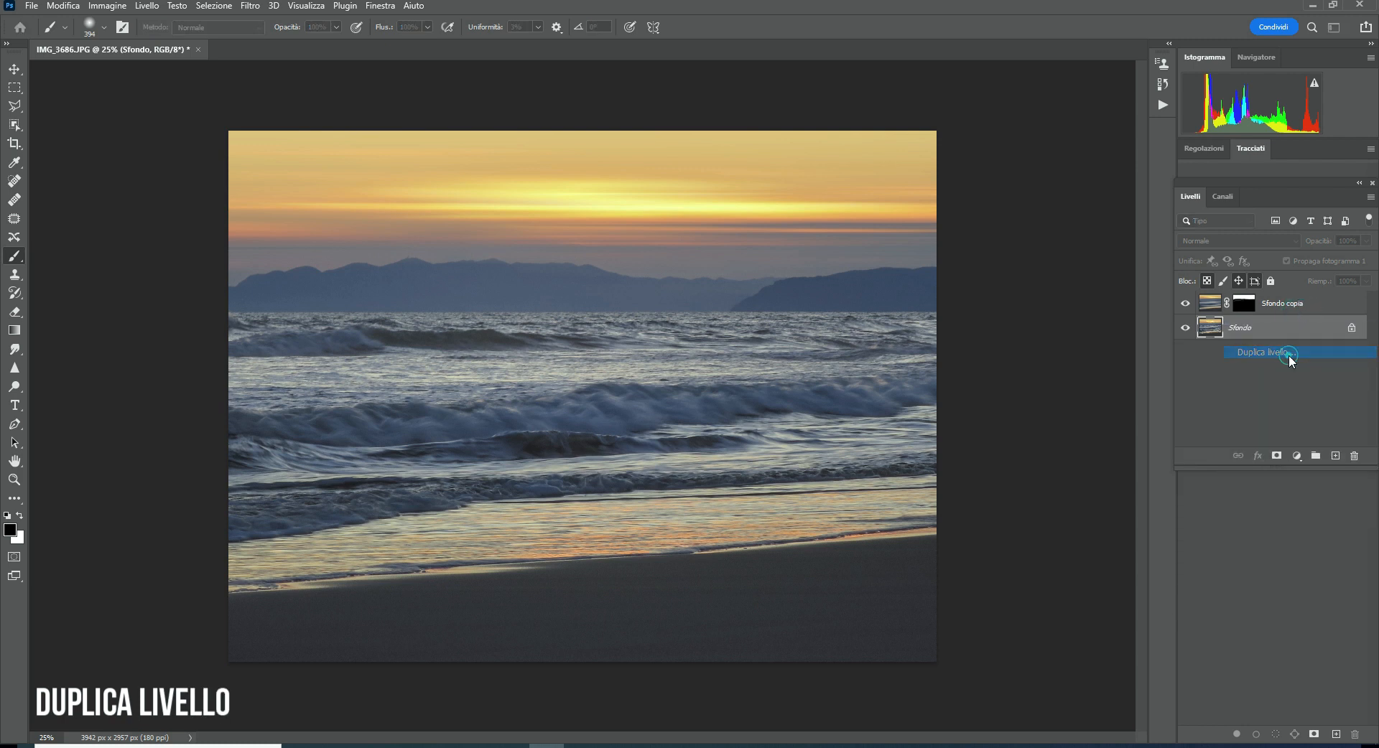
click(819, 213)
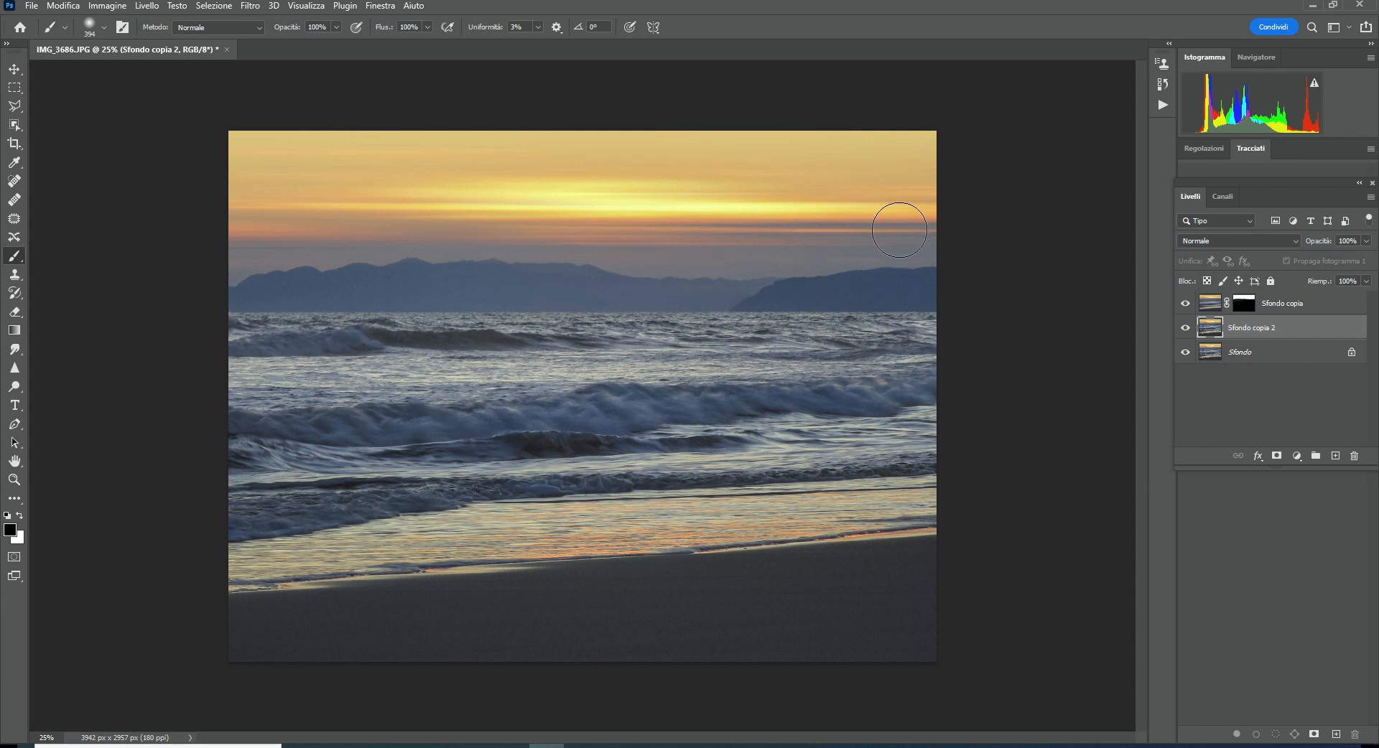
Mask Sfondo copia 2 to everything except the sky by inverting a sky selection, and make its image thumbnail active
click(214, 5)
click(212, 186)
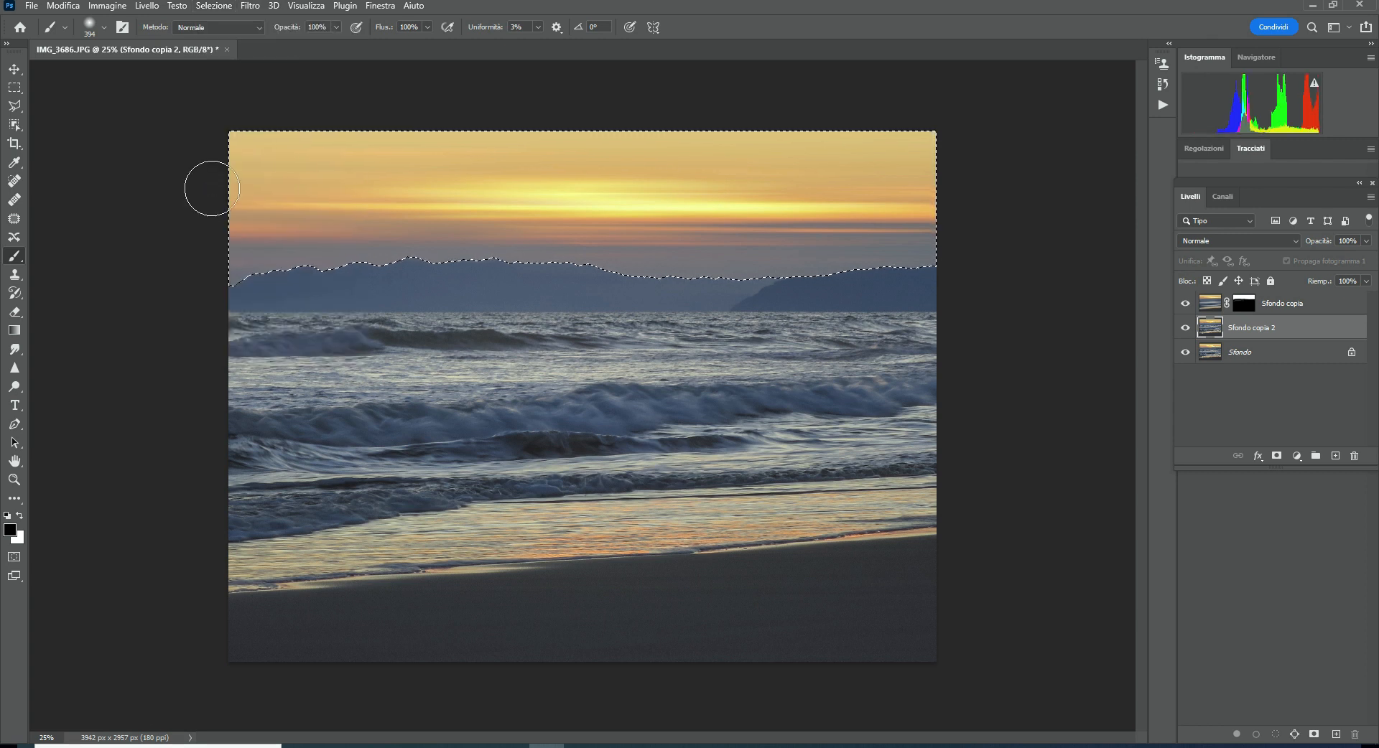
click(215, 7)
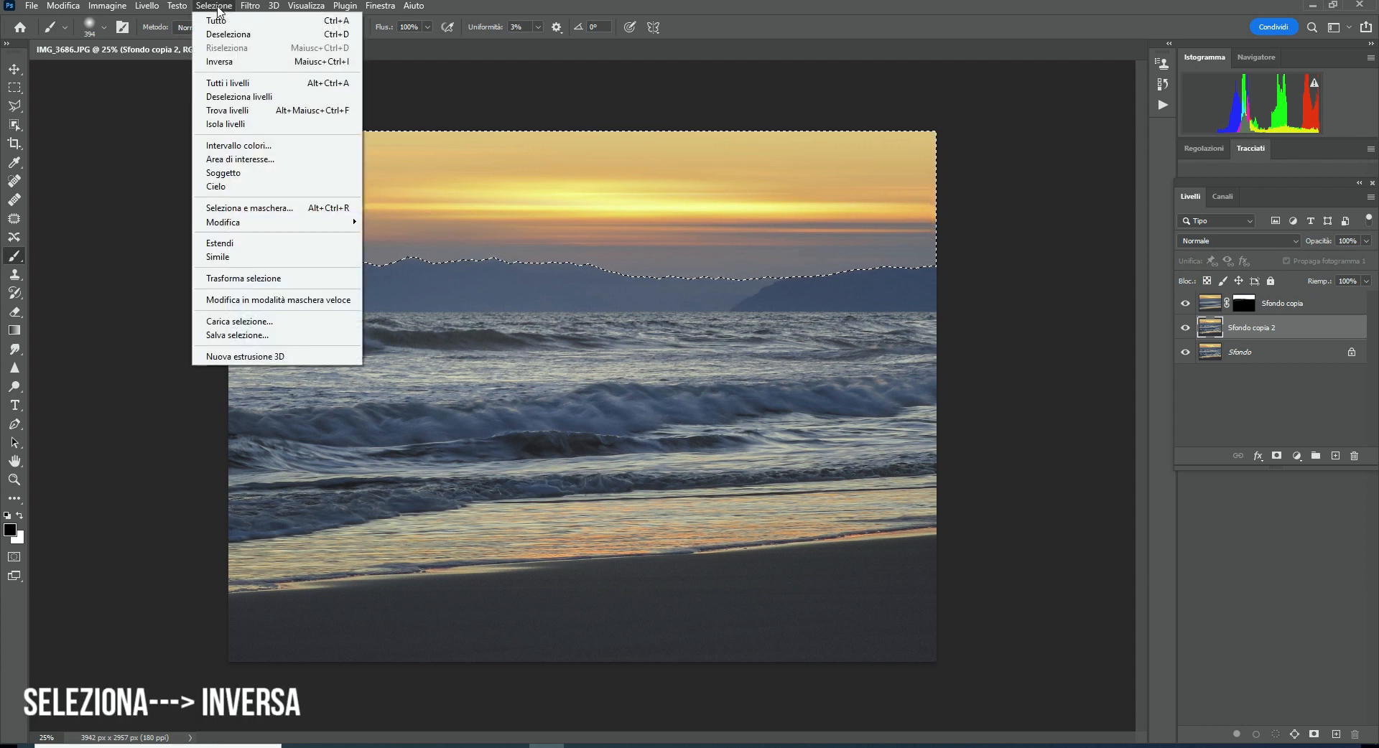
click(227, 64)
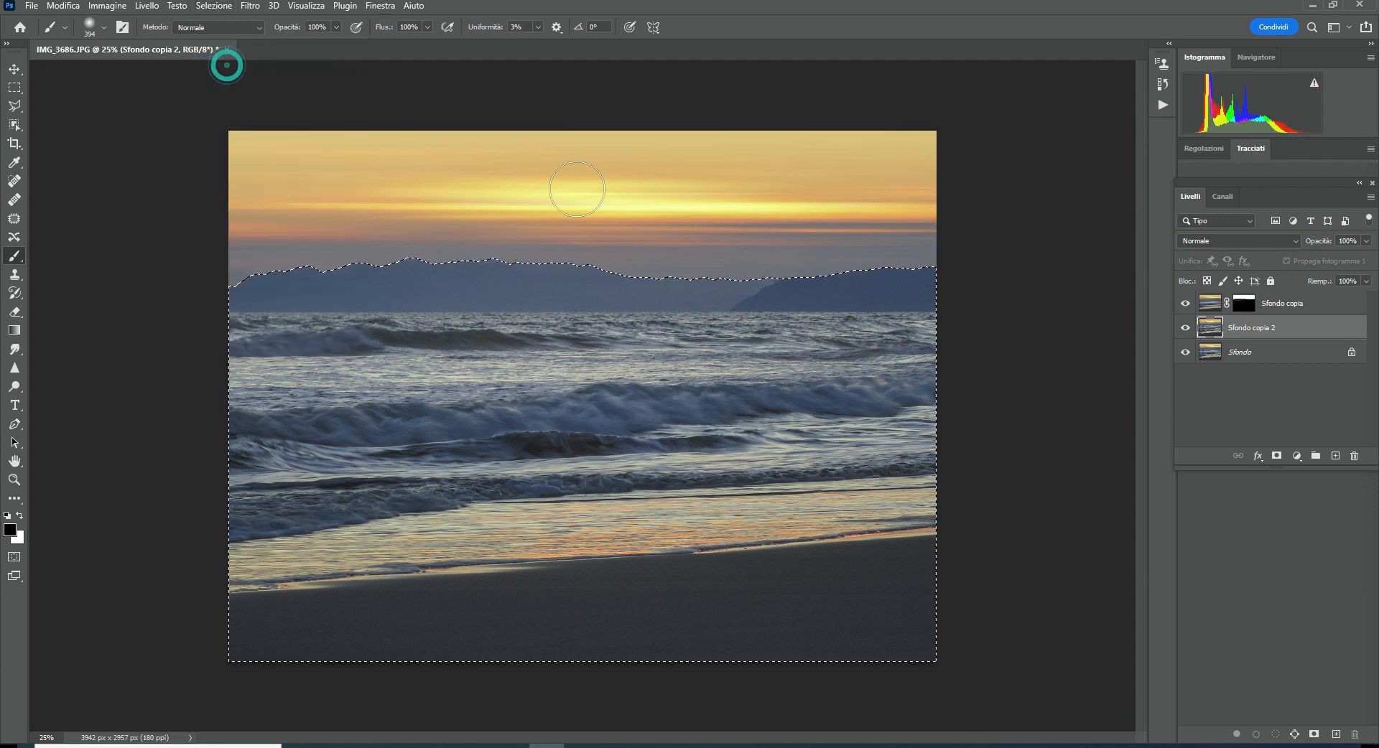
click(1275, 455)
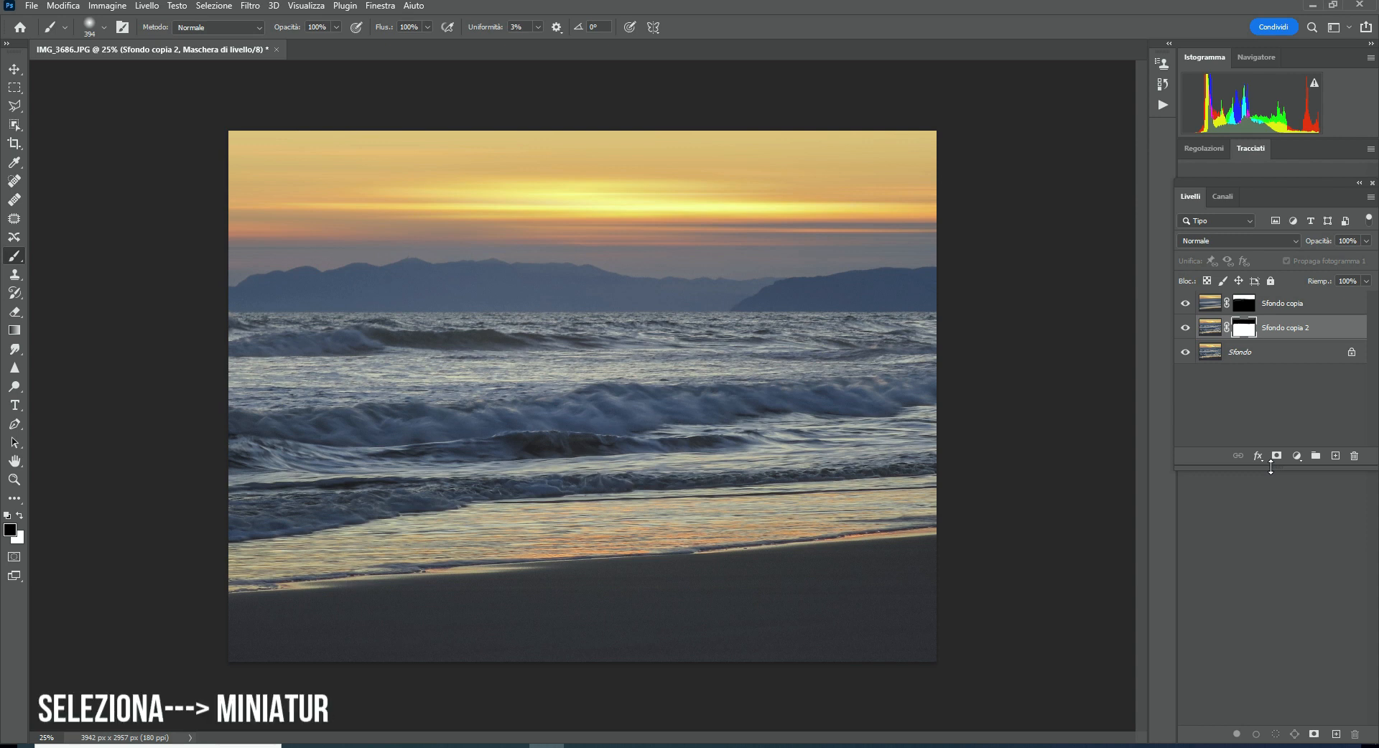
click(1211, 324)
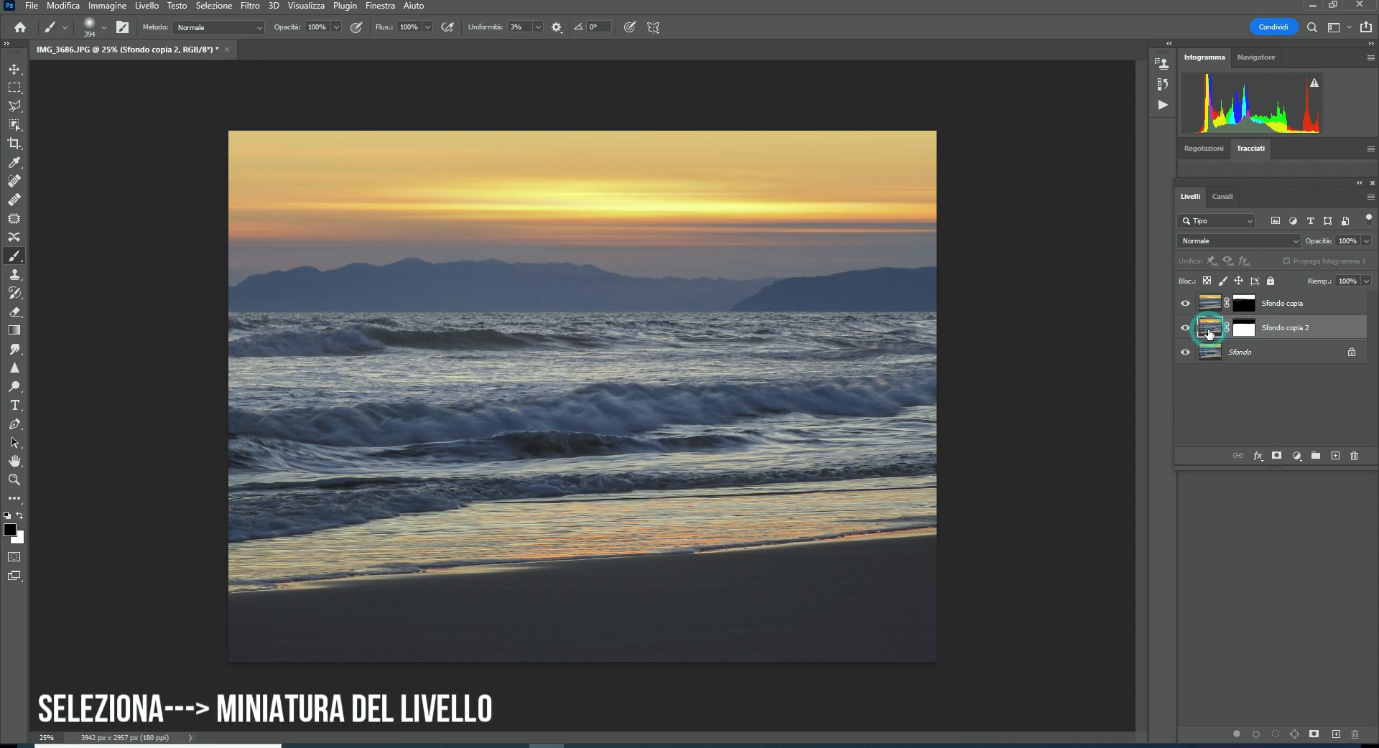
Set up a Motion Blur (Effetto movimento) on the Sfondo copia 2 image with angle 0° and distance 1298 pixels
click(251, 5)
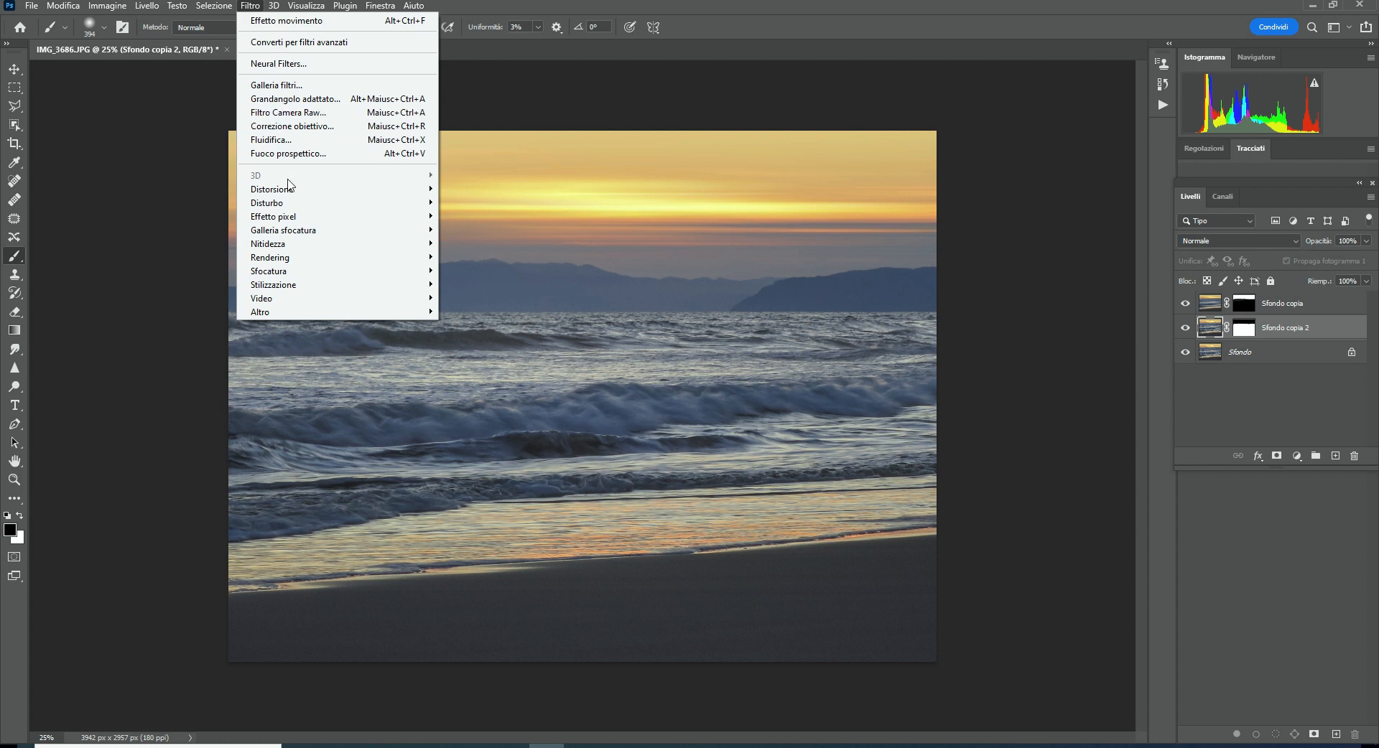
mouse_move(329, 278)
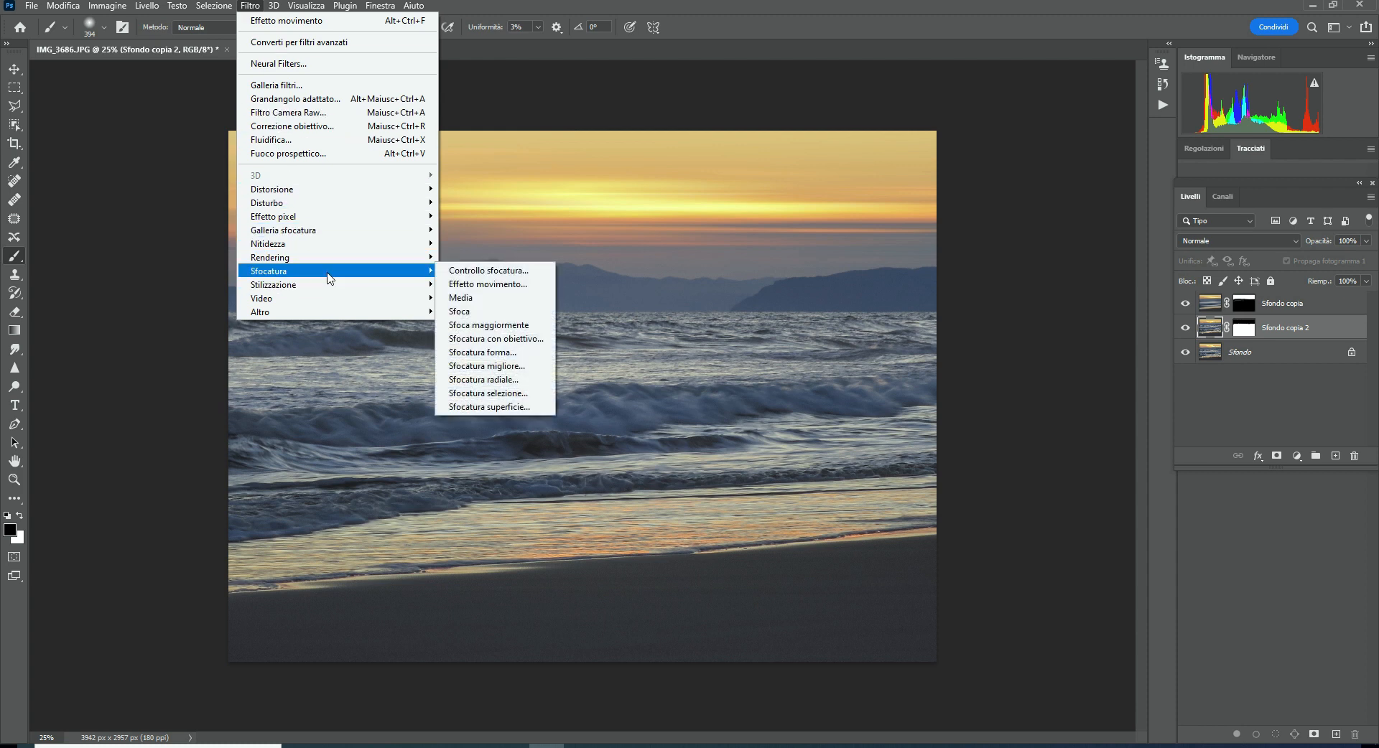
click(530, 284)
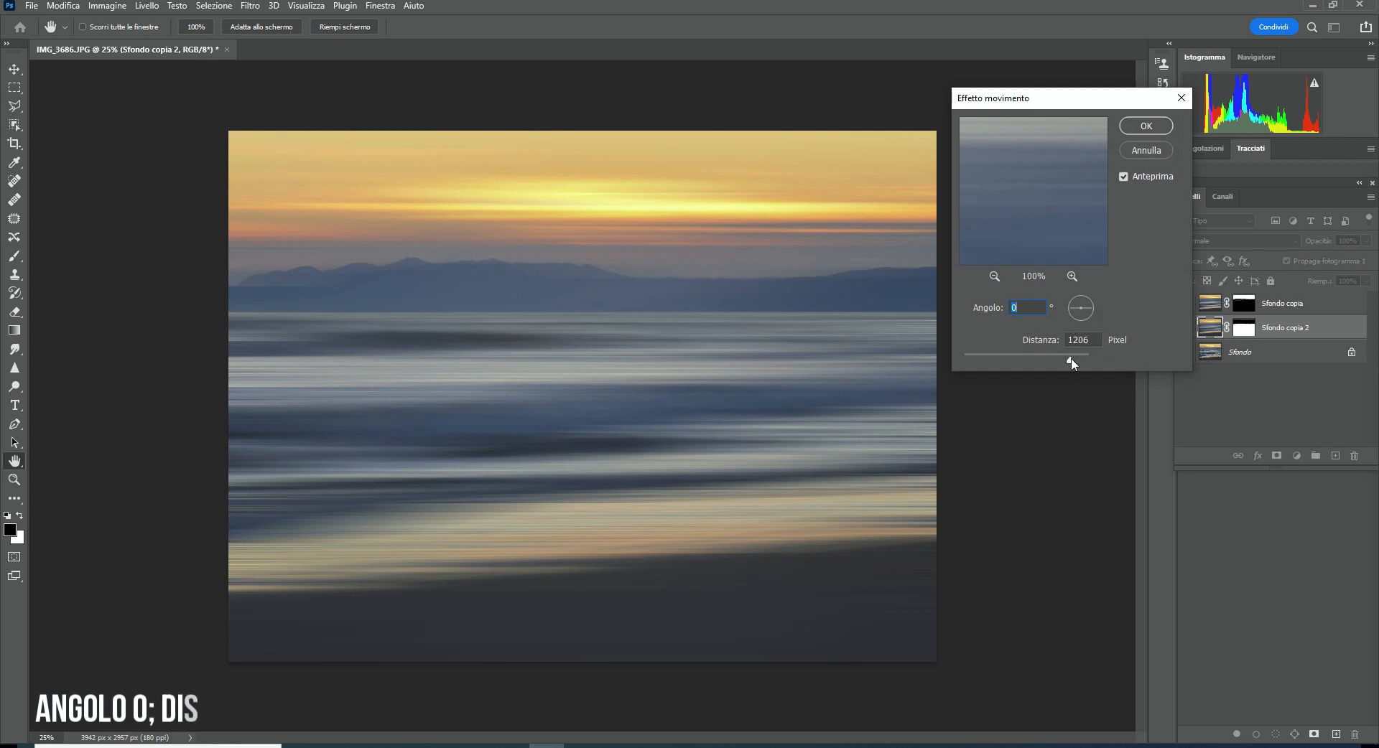
mouse_move(1070, 361)
mouse_down()
mouse_move(1048, 362)
mouse_move(1073, 361)
mouse_up()
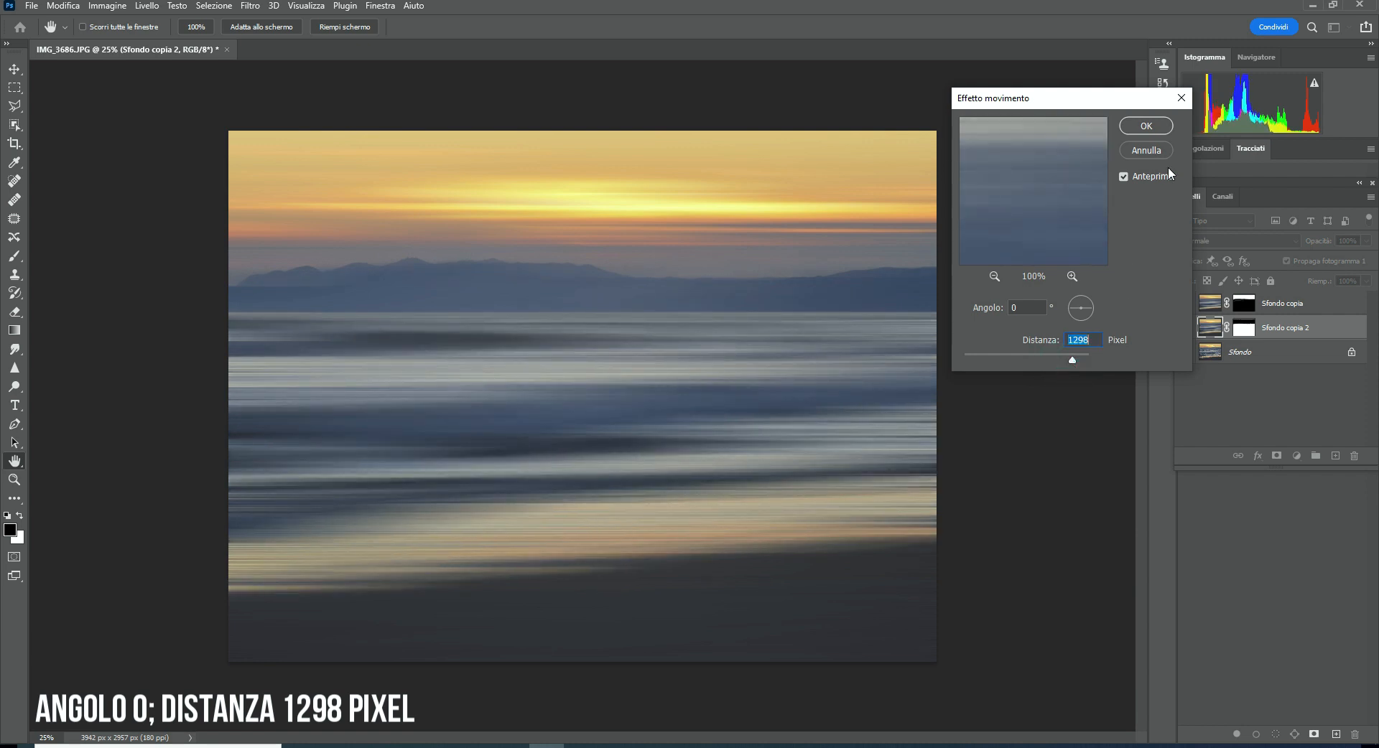
Compare the sea and beach with and without the blur preview, and apply the 1298-pixel motion blur
click(1124, 178)
click(1125, 177)
click(1125, 177)
click(1125, 177)
click(1146, 127)
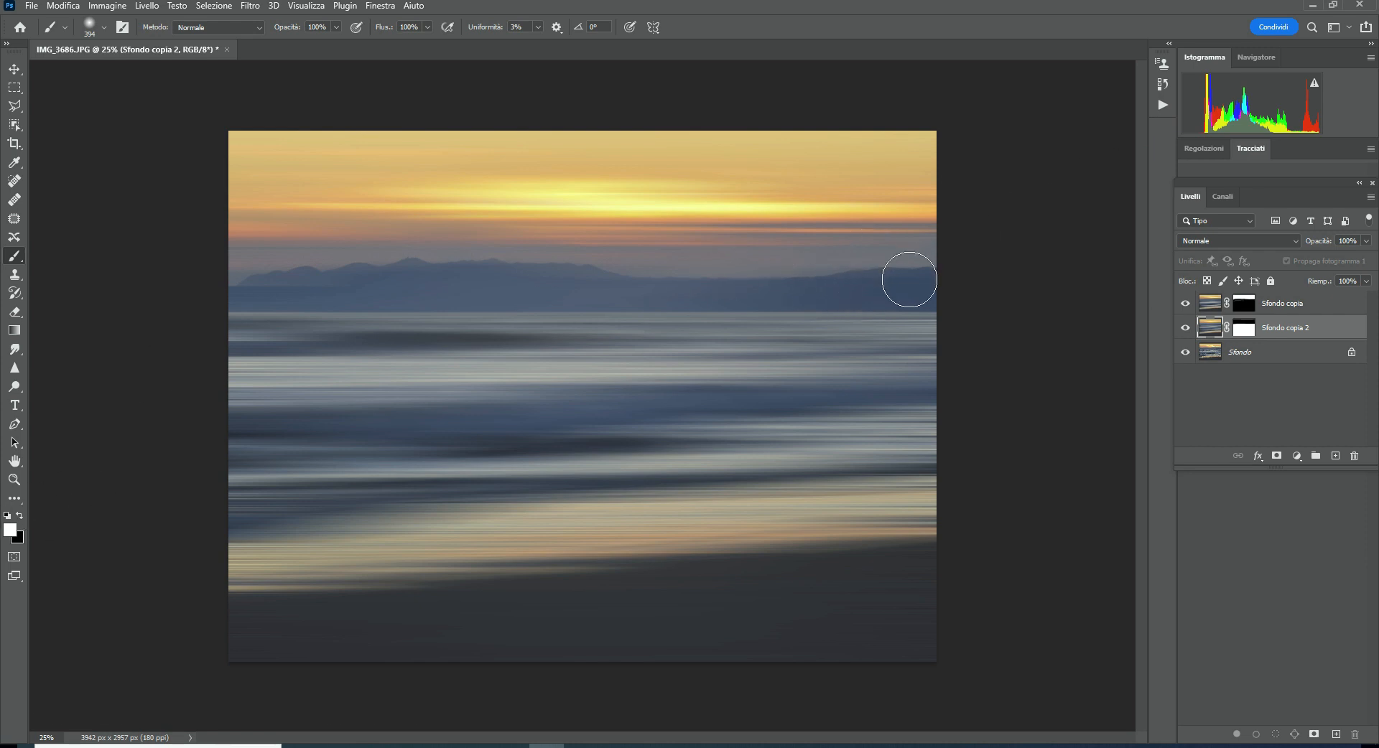
Paint the Sfondo copia 2 layer mask black over the mountains to hide the blur, and white along the sea below the horizon to restore it
click(914, 288)
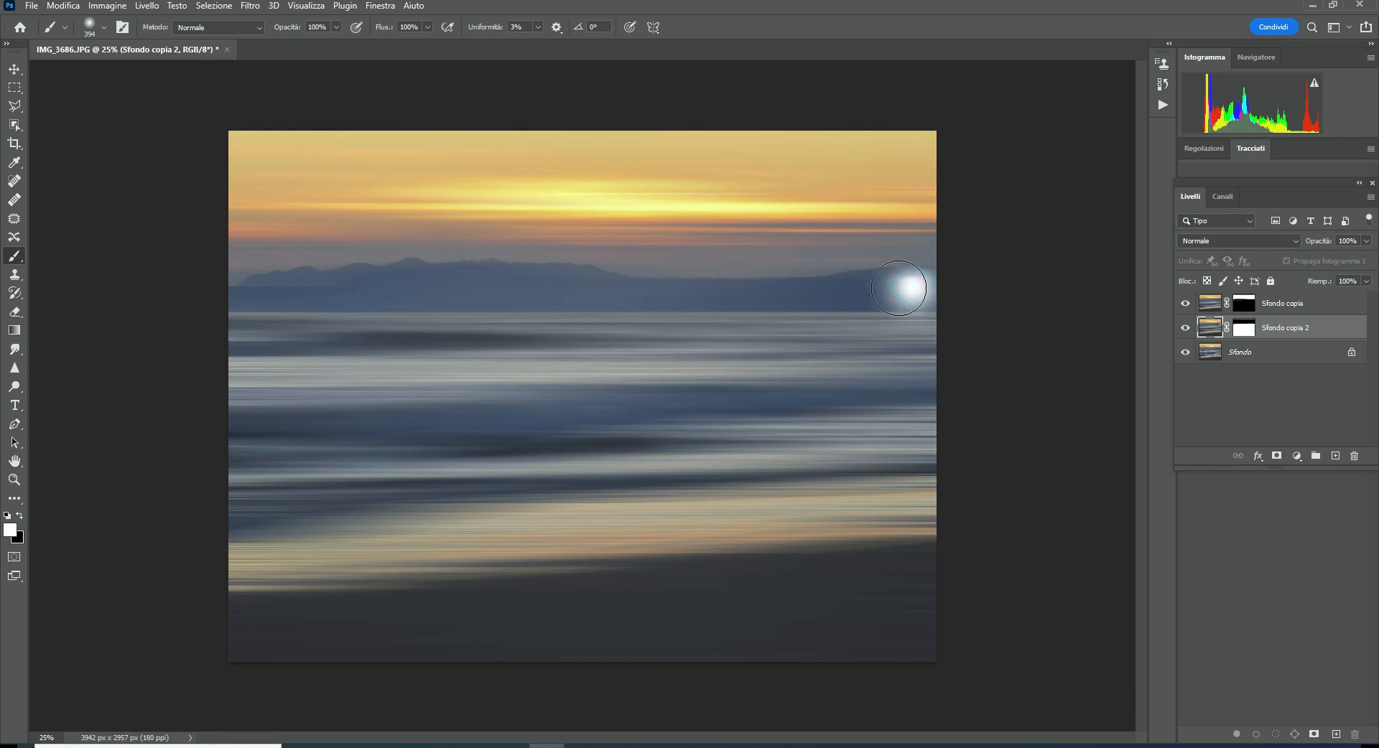
key(ctrl+z)
click(1244, 327)
key(x)
drag(917, 287, 217, 285)
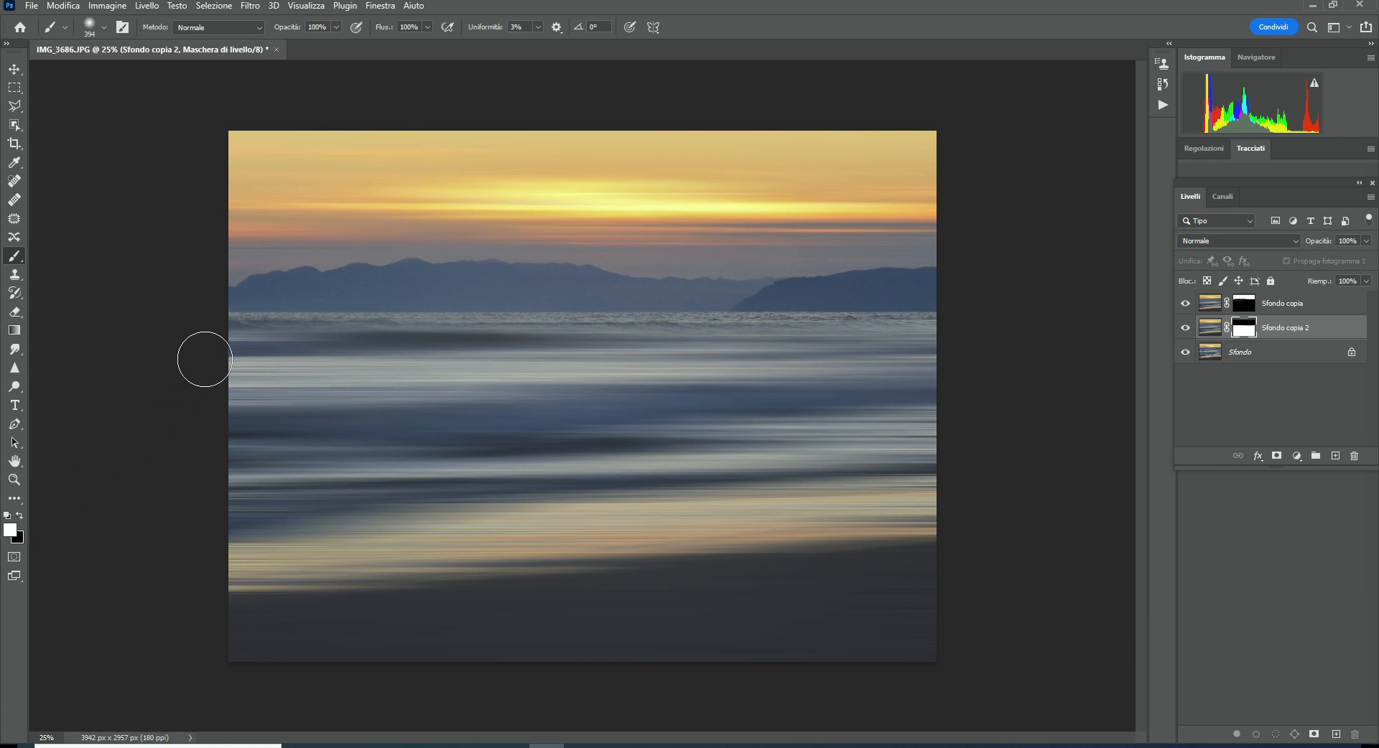
drag(240, 338, 328, 339)
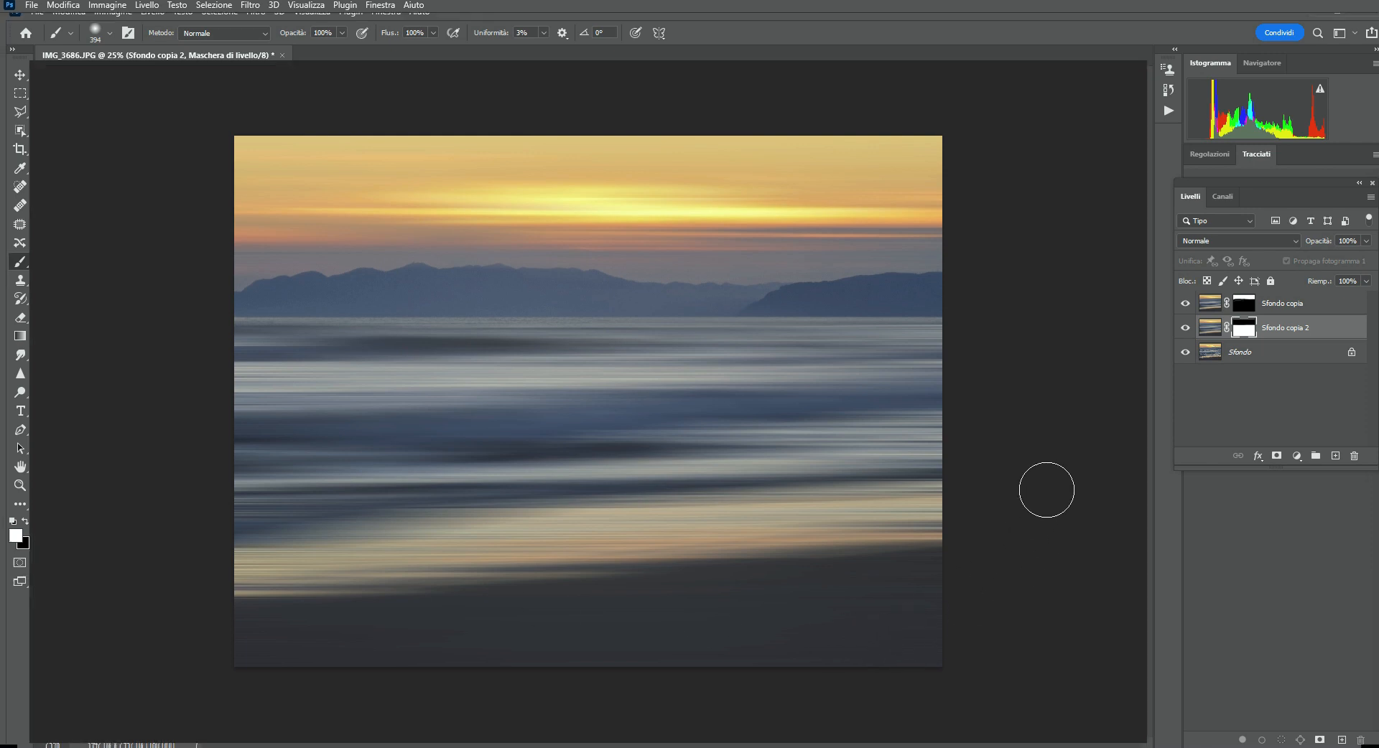
Review the blurred seascape in full-screen mode, and return to the standard screen mode
key(f)
key(f)
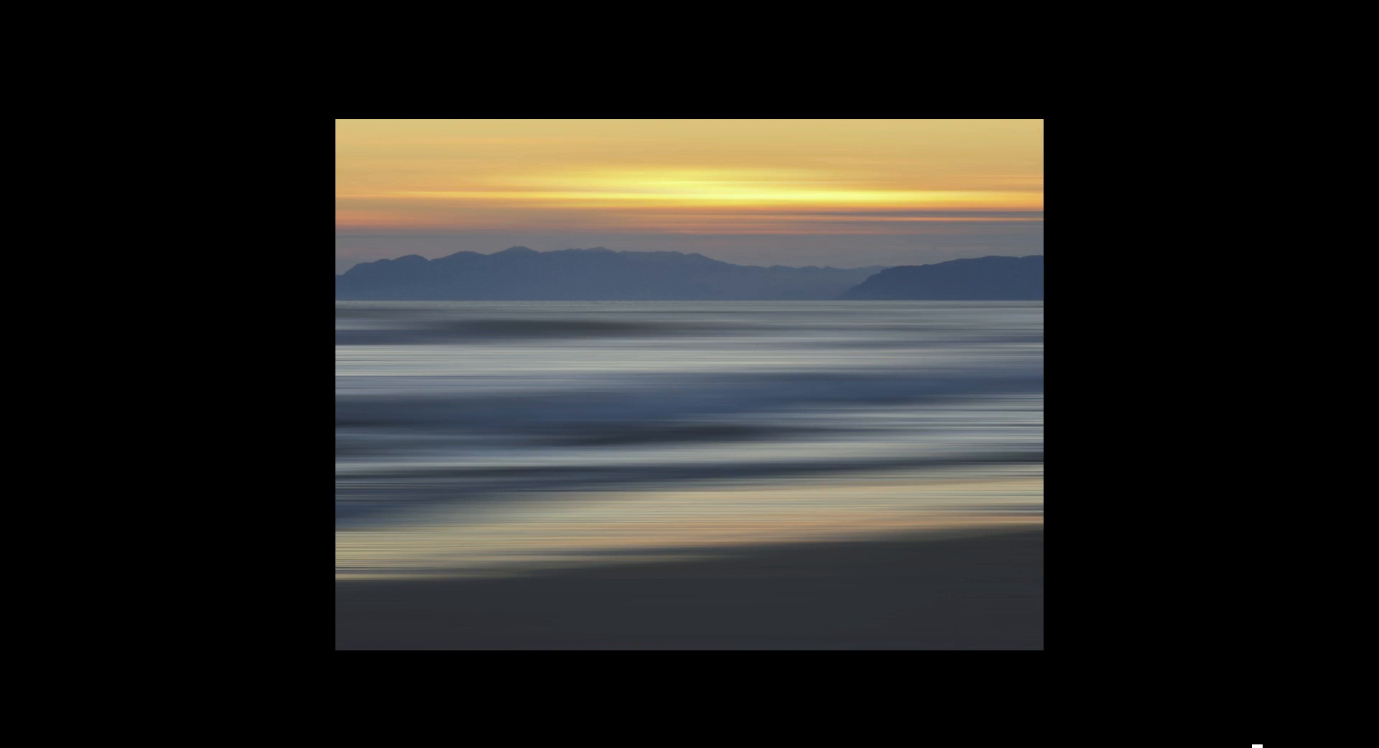
key(f)
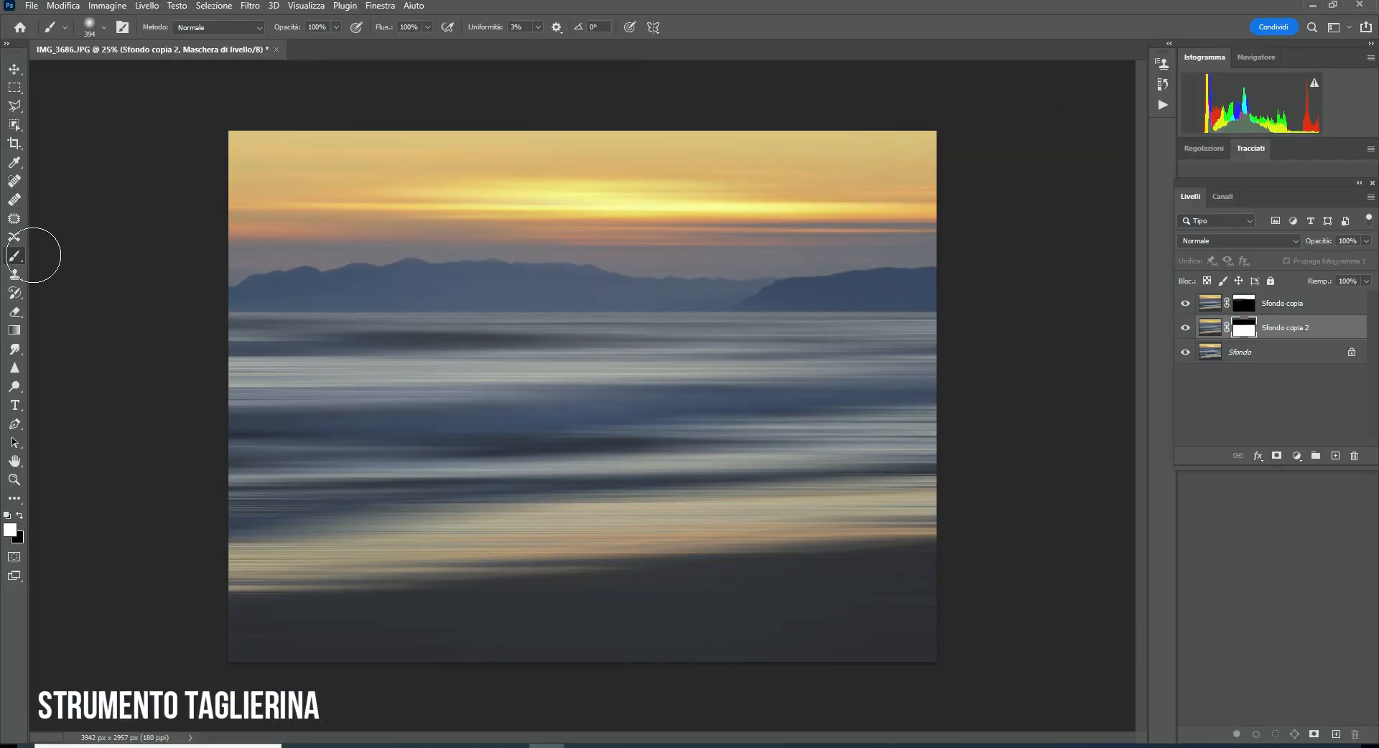
Crop the image to trim part of the dark sand from its lower edge
click(14, 143)
drag(578, 660, 577, 639)
key(Return)
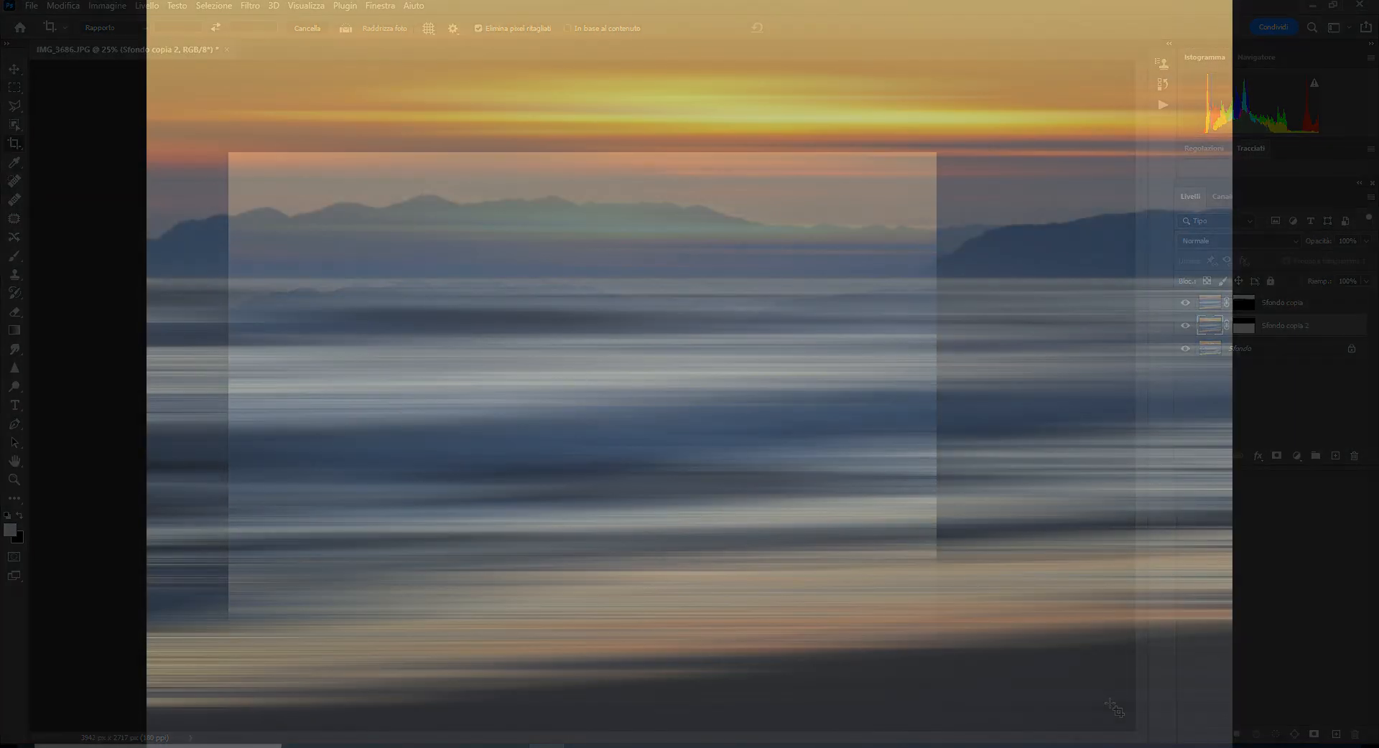